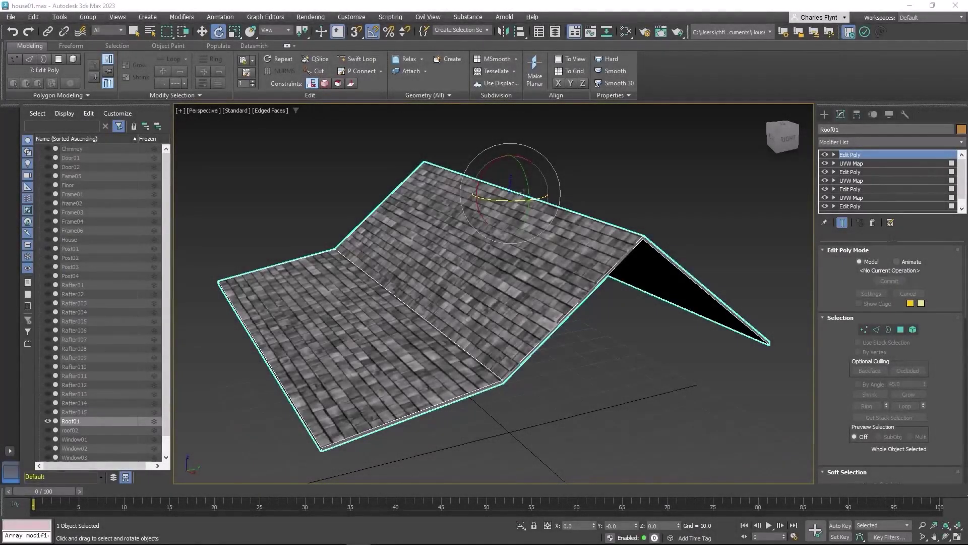
Unhide all objects in the scene so the complete house model is displayed
middle_click_drag(443, 273, 454, 261)
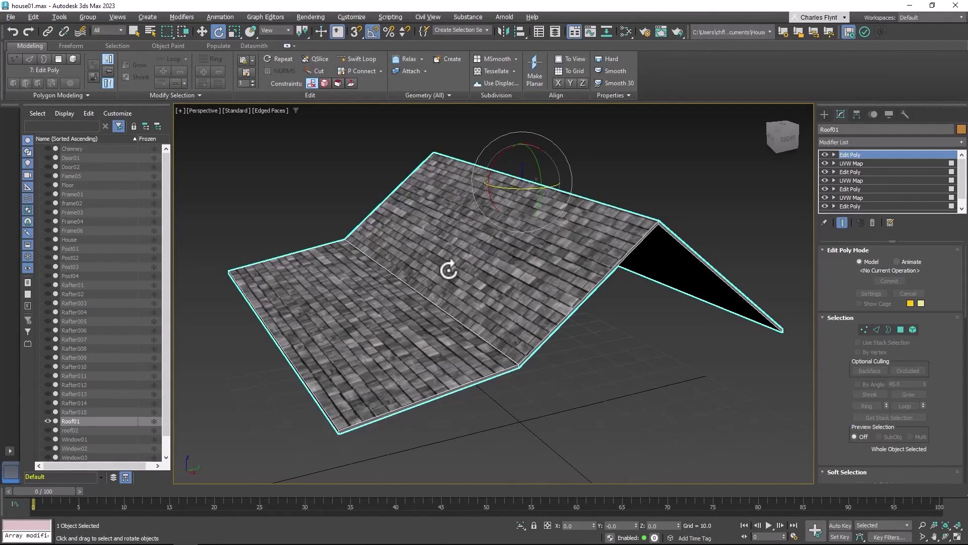
middle_click_drag(448, 270, 478, 267)
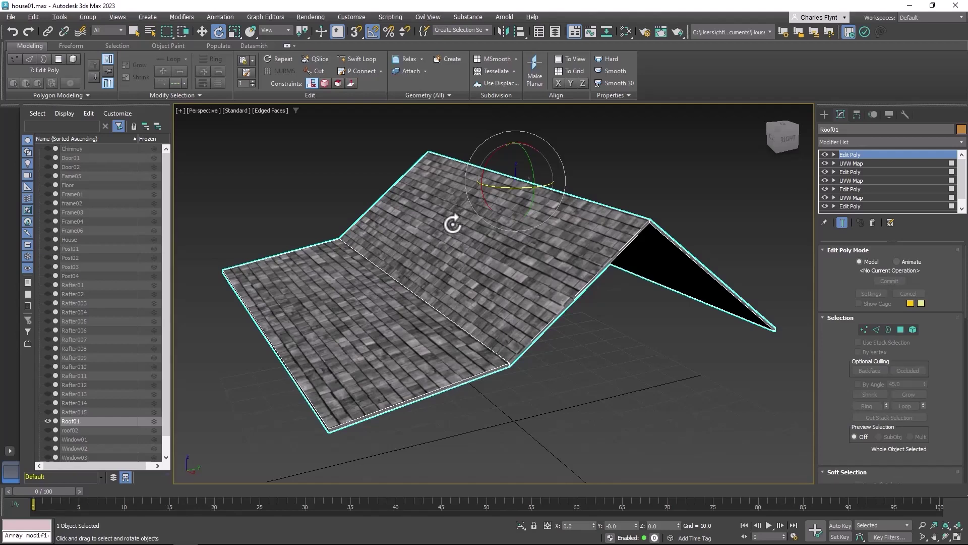
right_click(459, 240)
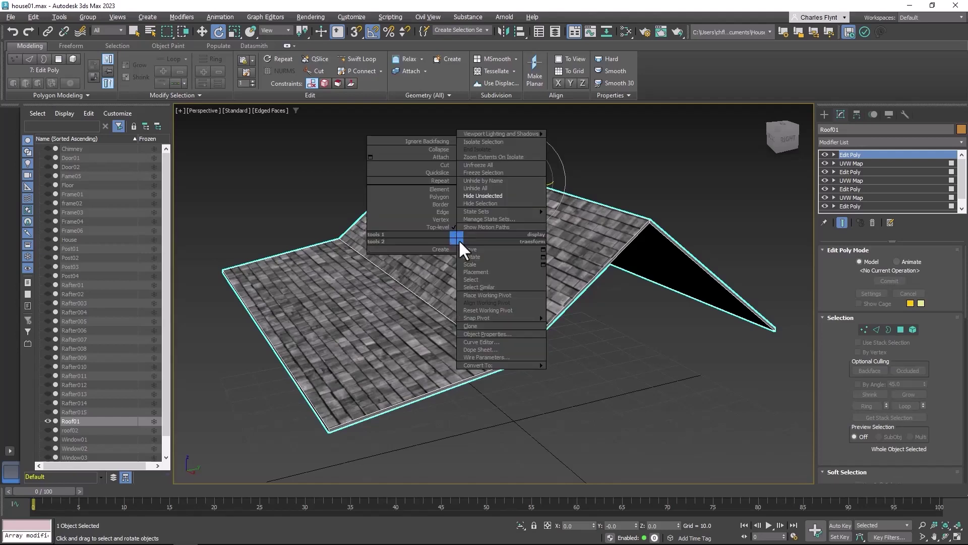
left_click(514, 189)
Select the House object, enter polygon level, and hide all unselected objects
middle_click_drag(502, 288, 528, 312, "alt")
left_click(520, 303)
key("4")
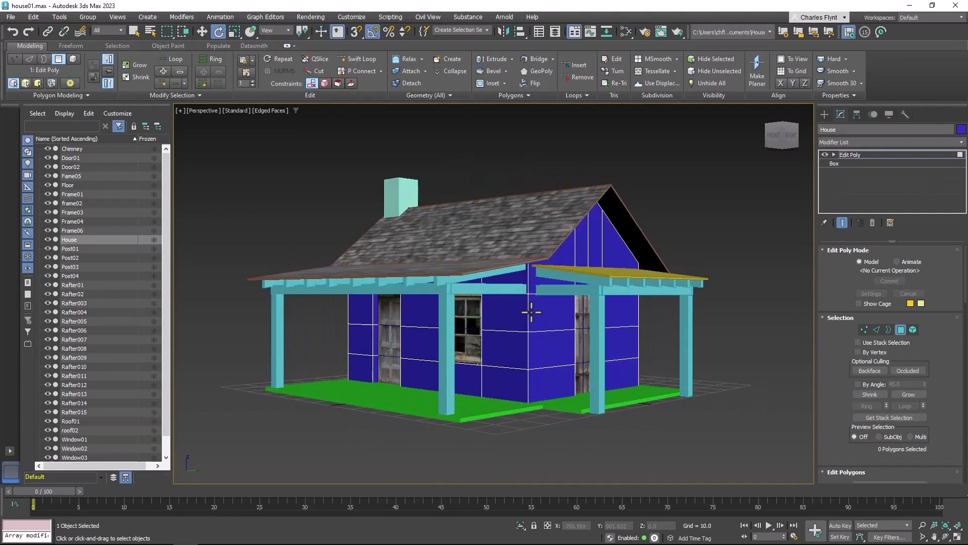
right_click(530, 312)
left_click(578, 264)
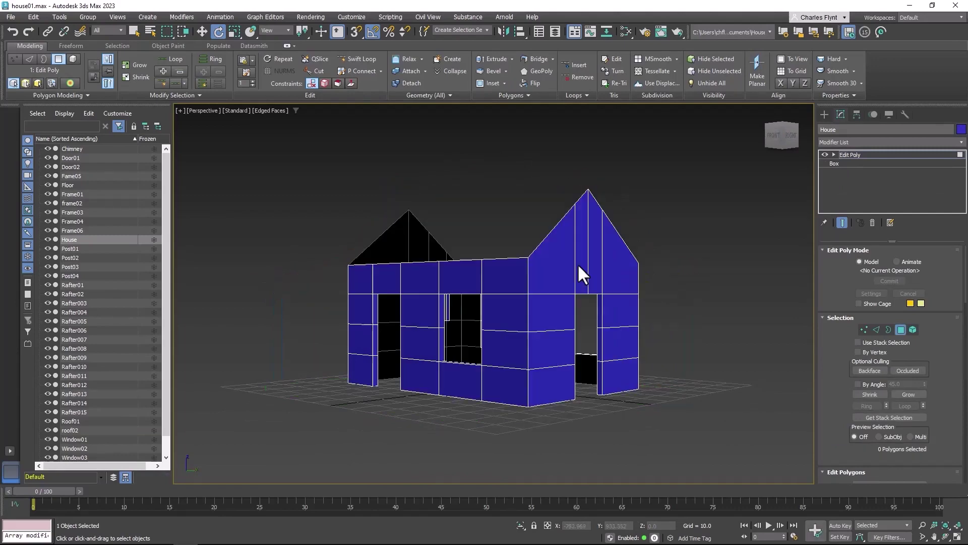
Examine the isolated house walls and their door and window openings from several angles
middle_click_drag(525, 309, 713, 291, "alt")
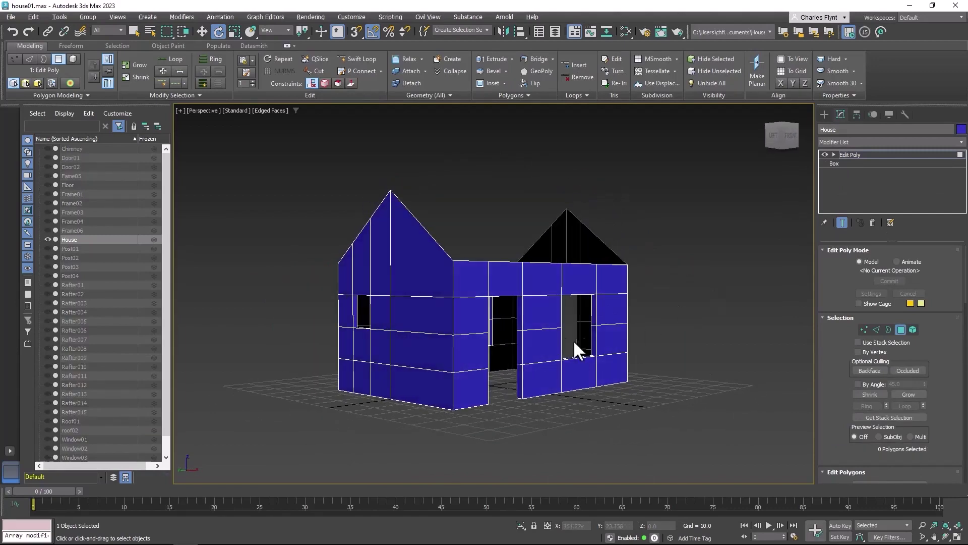
scroll(490, 334, "up", 8)
scroll(521, 340, "down", 1)
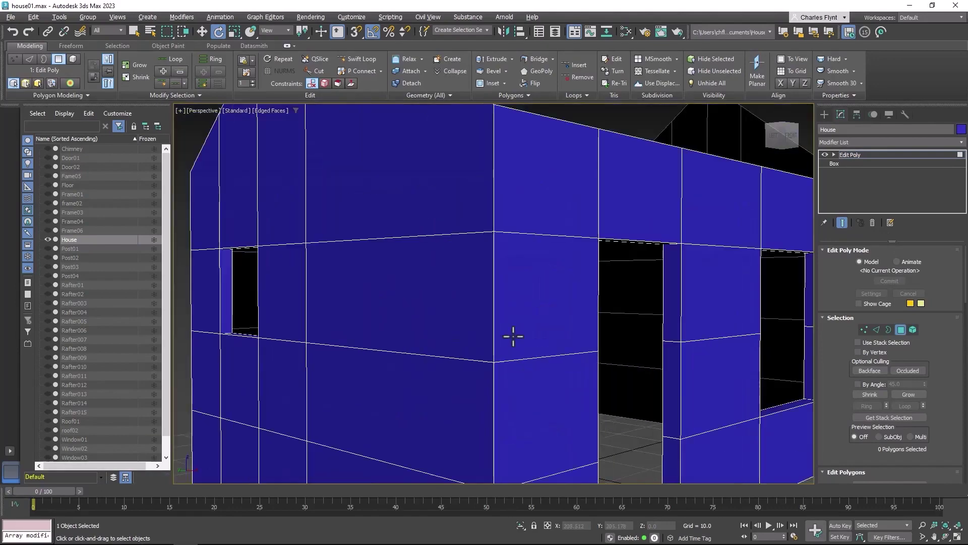
scroll(513, 336, "up", 1)
scroll(513, 336, "down", 7)
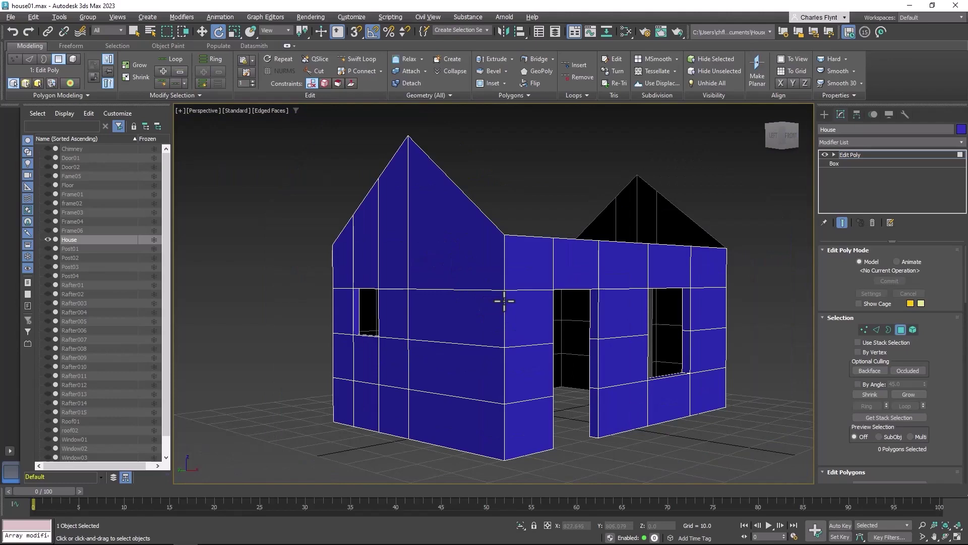
middle_click_drag(504, 301, 458, 309, "alt")
scroll(439, 305, "down", 3)
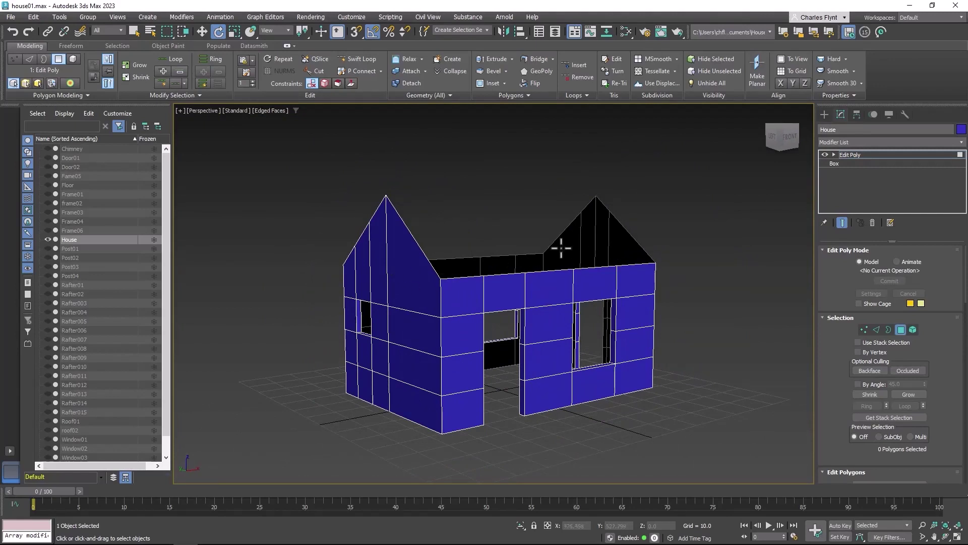
middle_click_drag(593, 250, 591, 250, "alt")
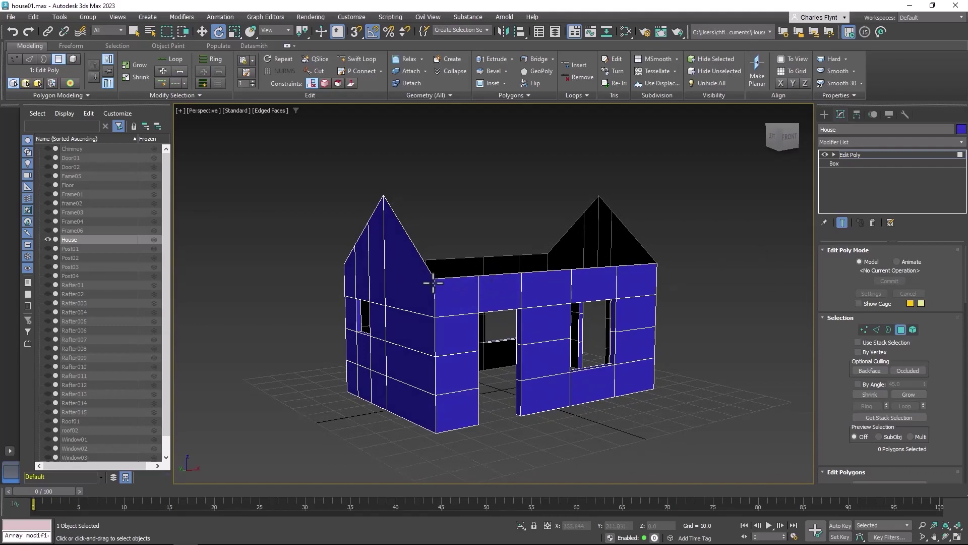
Select the four upper polygons of the left gable wall, from the eave line up to the peak
left_click(407, 277)
middle_click_drag(461, 309, 507, 304, "alt")
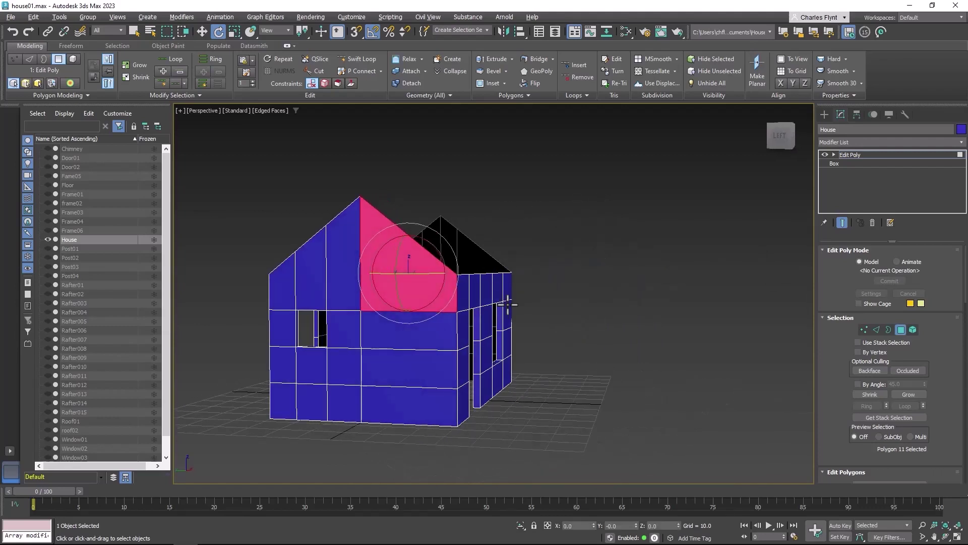
left_click(343, 251, "ctrl")
left_click(310, 267, "ctrl")
left_click(286, 281, "ctrl")
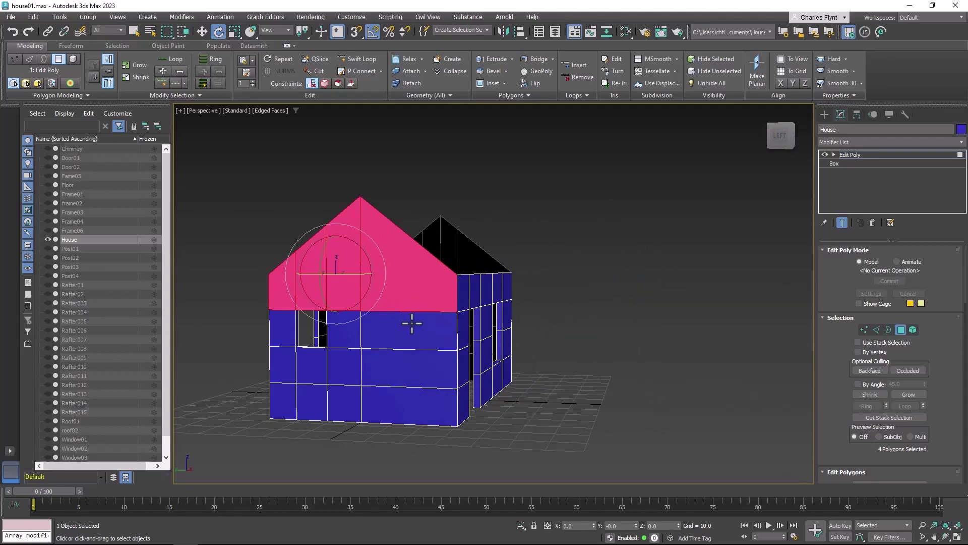
With the plain selection tool, add all remaining left gable wall polygons around and below the small window to the selection
left_click(134, 29)
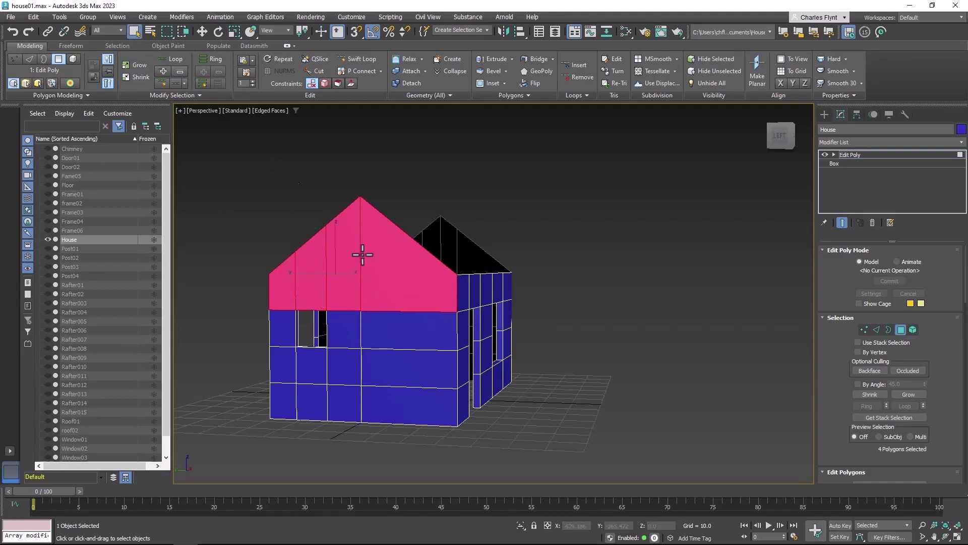
left_click(432, 335, "ctrl")
left_click(352, 334, "ctrl")
left_click(281, 334, "ctrl")
left_click(283, 362, "ctrl")
left_click(312, 365, "ctrl")
left_click(343, 366, "ctrl")
left_click(383, 370, "ctrl")
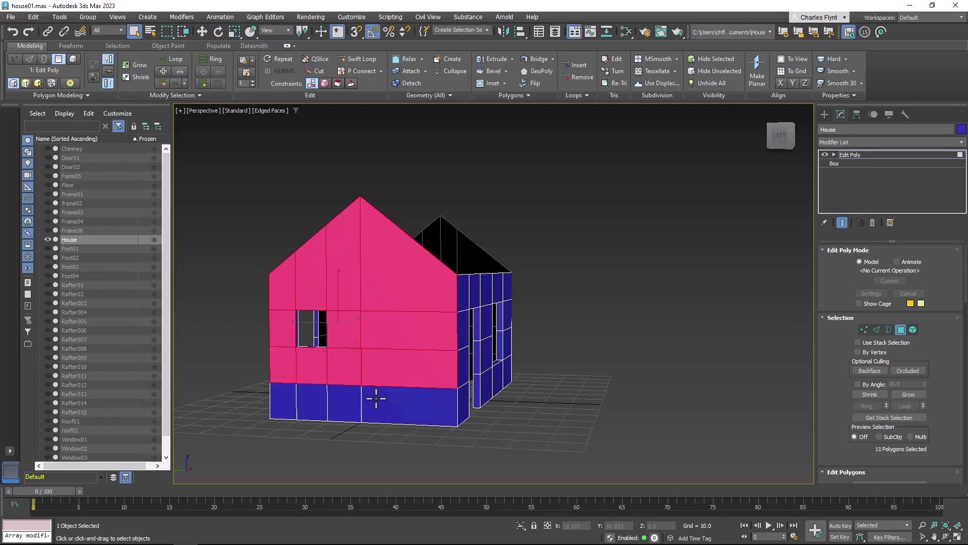
left_click(376, 398, "ctrl")
left_click(344, 401, "ctrl")
left_click(313, 399, "ctrl")
left_click(282, 401, "ctrl")
Add all polygons of the opposite gable wall, above and on both sides of its doorway, to the selection
middle_click_drag(432, 393, 432, 252, "alt")
left_click(434, 244, "ctrl")
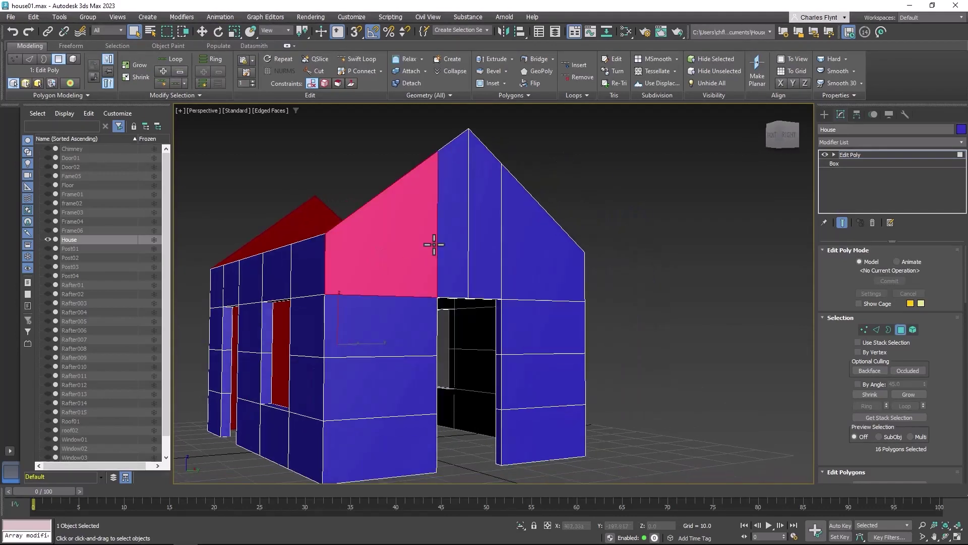
left_click(452, 242, "ctrl")
left_click(484, 228, "ctrl")
left_click(515, 227, "ctrl")
left_click(528, 346, "ctrl")
left_click(533, 383, "ctrl")
left_click(534, 423, "ctrl")
left_click(398, 444, "ctrl")
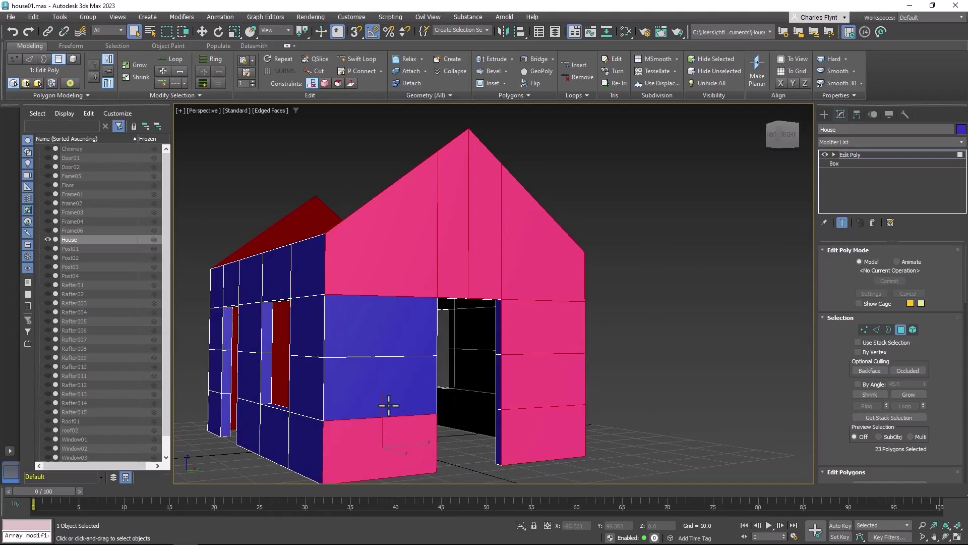
left_click(389, 399, "ctrl")
left_click(382, 335, "ctrl")
Add the inner jamb polygons on the right-gable side of the front wall's window and doorway to the selection
middle_click_drag(381, 336, 499, 350, "alt")
scroll(531, 350, "down", 3)
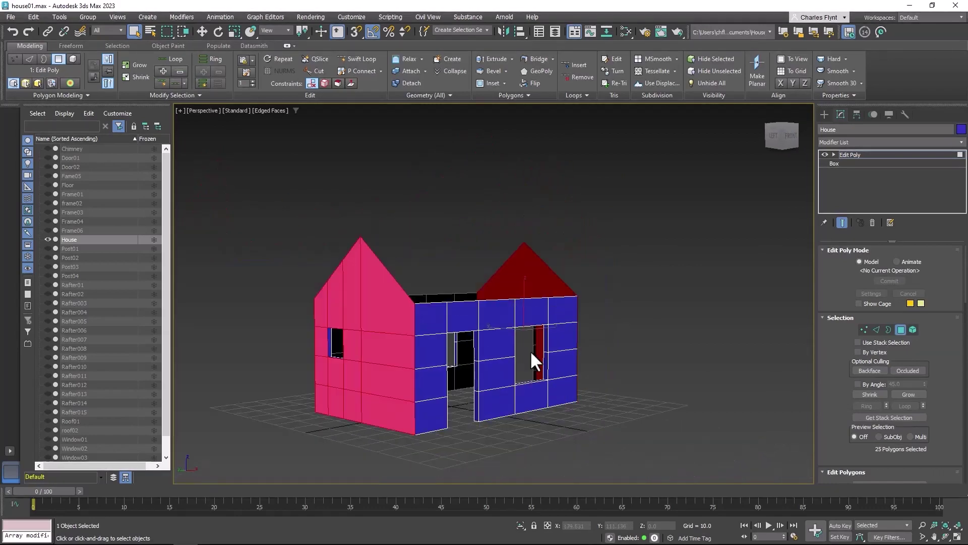
scroll(531, 350, "up", 5)
left_click(569, 320, "ctrl")
left_click(572, 373, "ctrl")
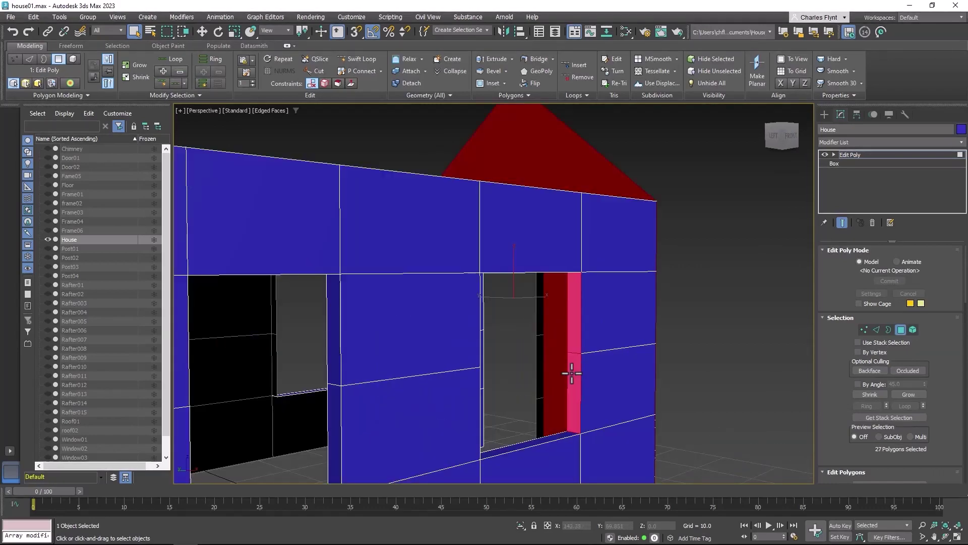
middle_click_drag(573, 377, 709, 322)
left_click(533, 246, "ctrl")
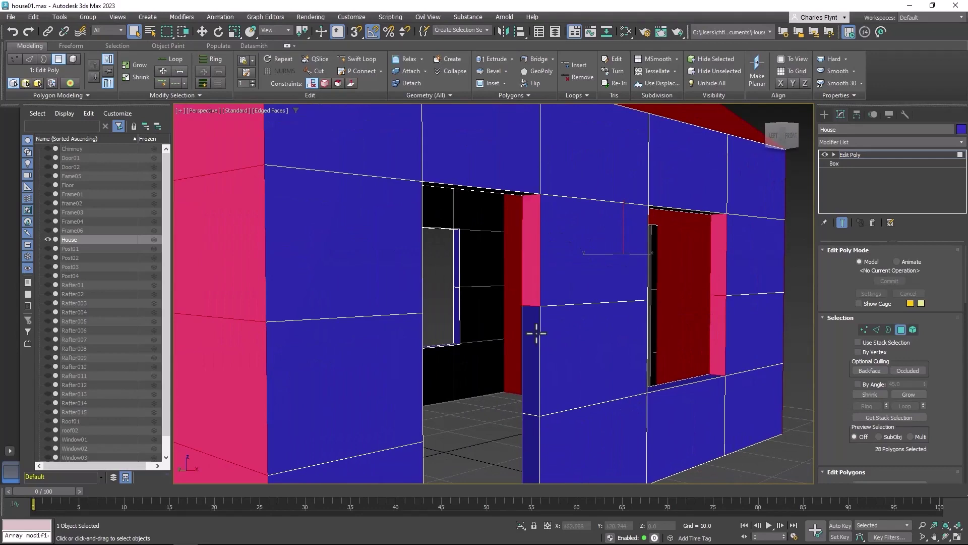
left_click(534, 331, "ctrl")
left_click(539, 421, "ctrl")
Add the three jamb polygons on the left-gable side of the front doorway to the selection
middle_click_drag(543, 411, 406, 373, "alt")
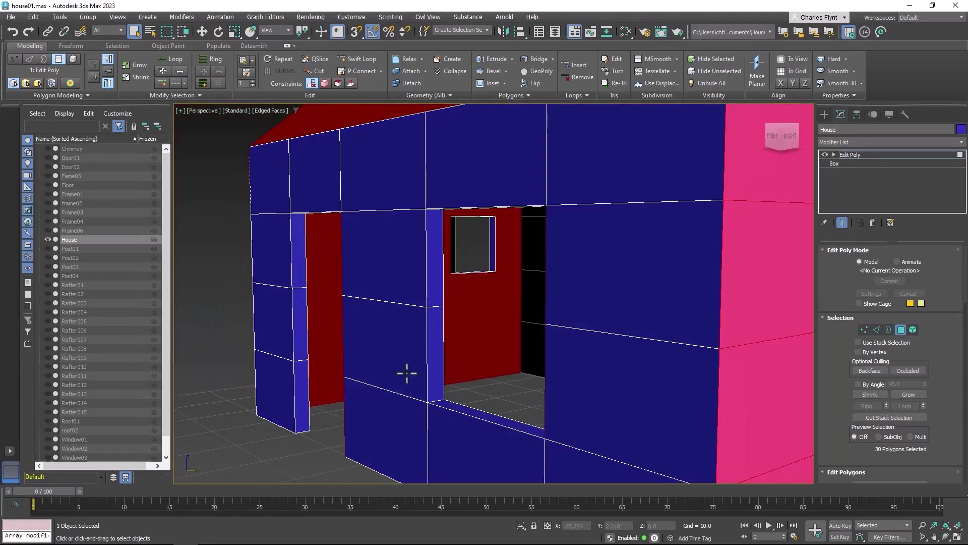
left_click(299, 267, "ctrl")
left_click(303, 323, "ctrl")
left_click(302, 383, "ctrl")
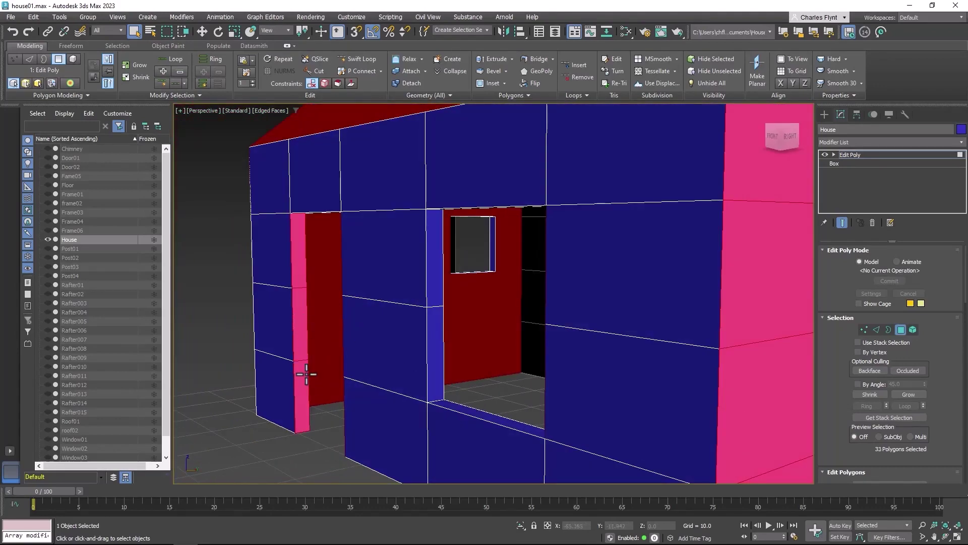
On the back wall window nearest the left gable, add the two jamb polygons that face that gable
middle_click_drag(301, 383, 635, 280, "alt")
scroll(634, 280, "down", 2)
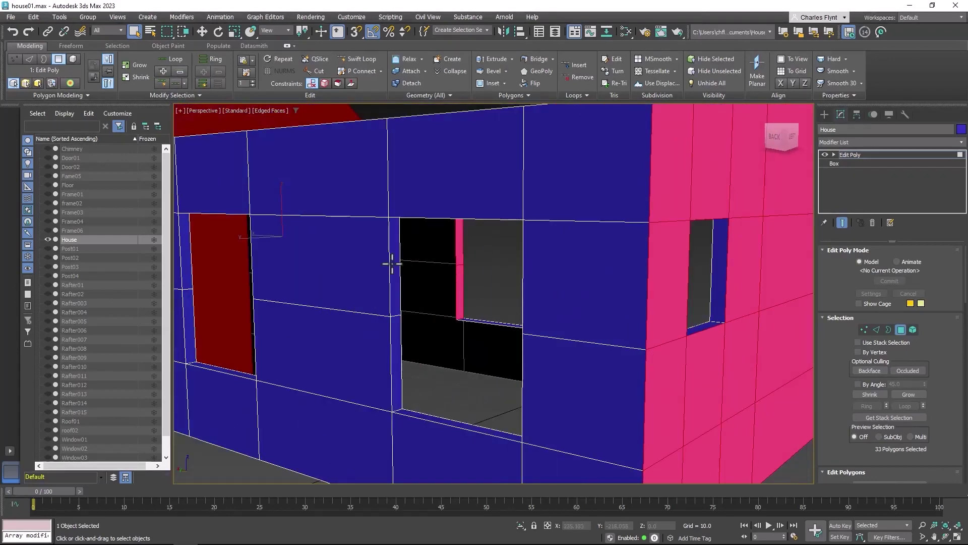
left_click(393, 265, "ctrl")
left_click(396, 324, "ctrl")
Add the jamb polygons on the left-gable side of both back wall windows to the selection
middle_click_drag(415, 325, 447, 314, "alt")
left_click(627, 248, "ctrl")
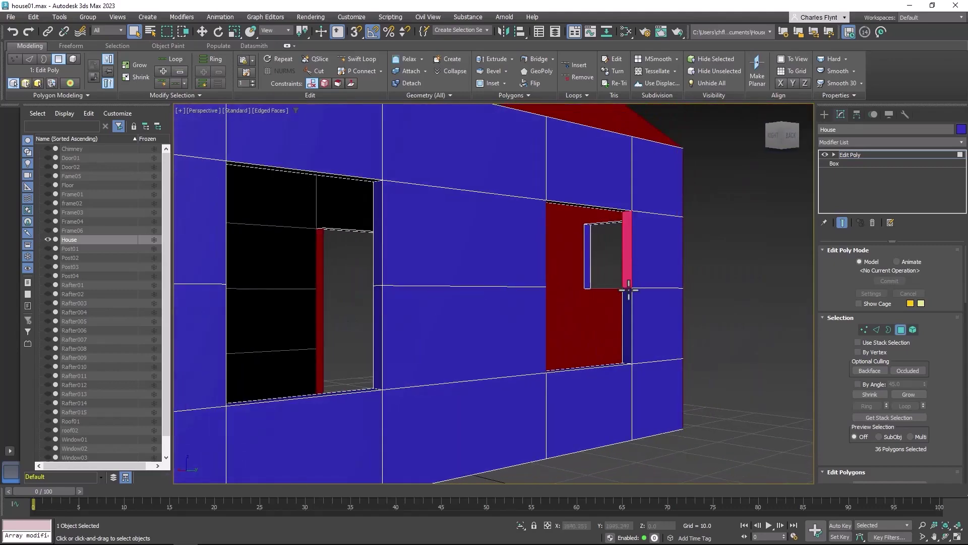
left_click(627, 297, "ctrl")
left_click(383, 255, "ctrl")
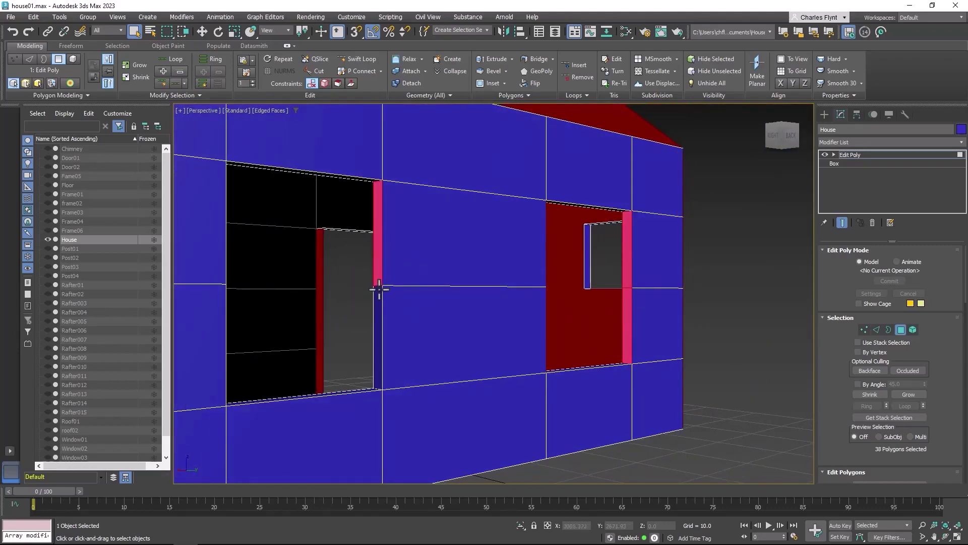
left_click(379, 289, "ctrl")
Add the two remaining jamb polygons of the back wall window farther from the left gable
middle_click_drag(431, 288, 348, 287, "alt")
middle_click_drag(385, 285, 324, 253)
left_click(233, 267, "ctrl")
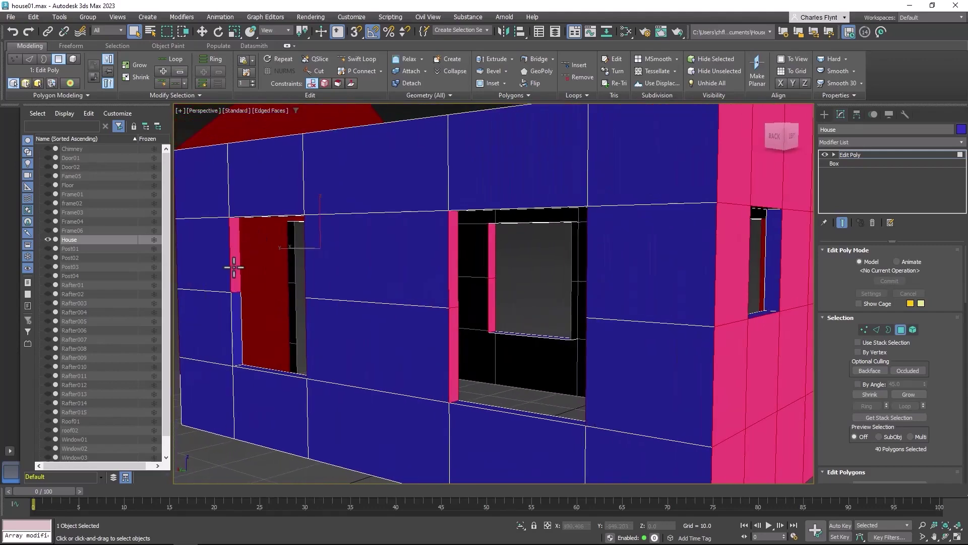
left_click(232, 316, "ctrl")
Apply a UVW Map modifier to the selected House polygons
middle_click_drag(258, 313, 340, 318, "alt")
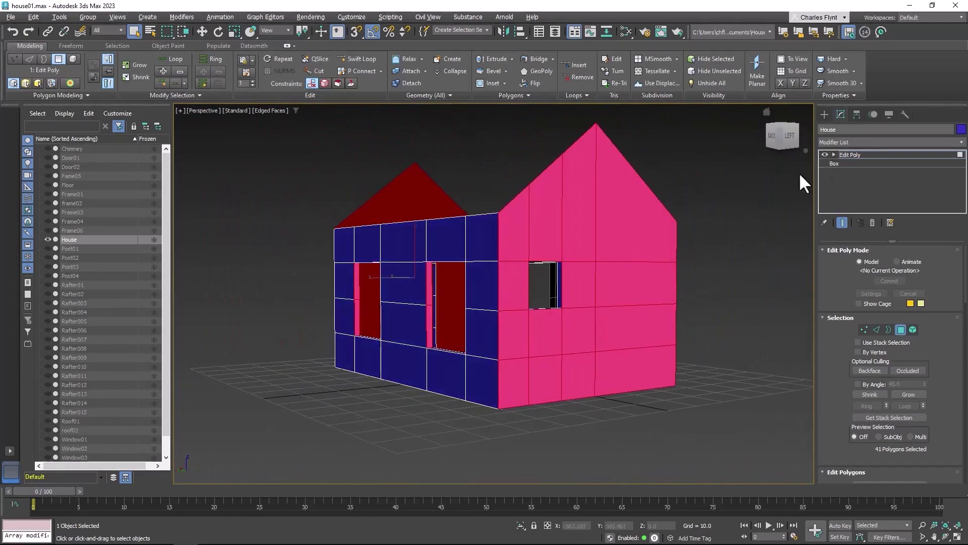
left_click(863, 142)
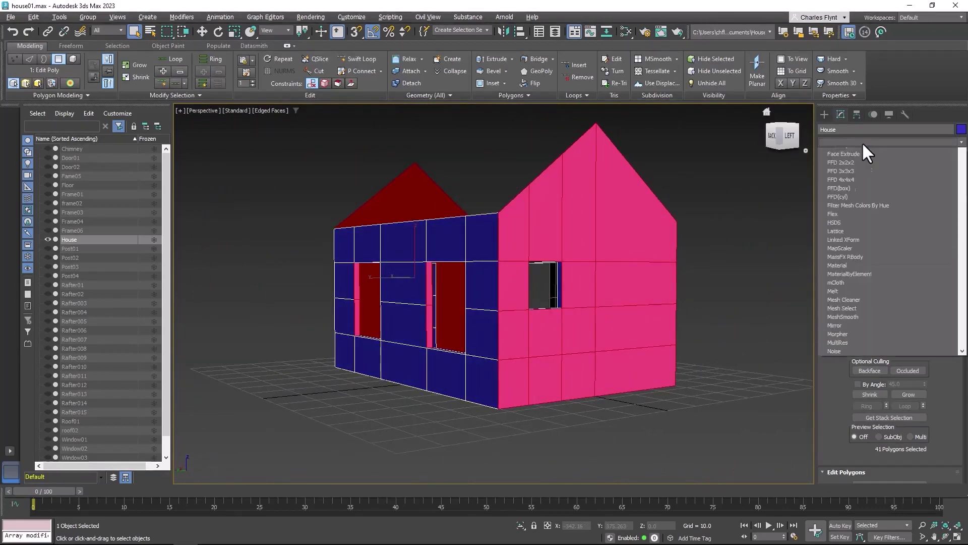
left_click(863, 143)
left_click(863, 142)
scroll(860, 98, "down", 15)
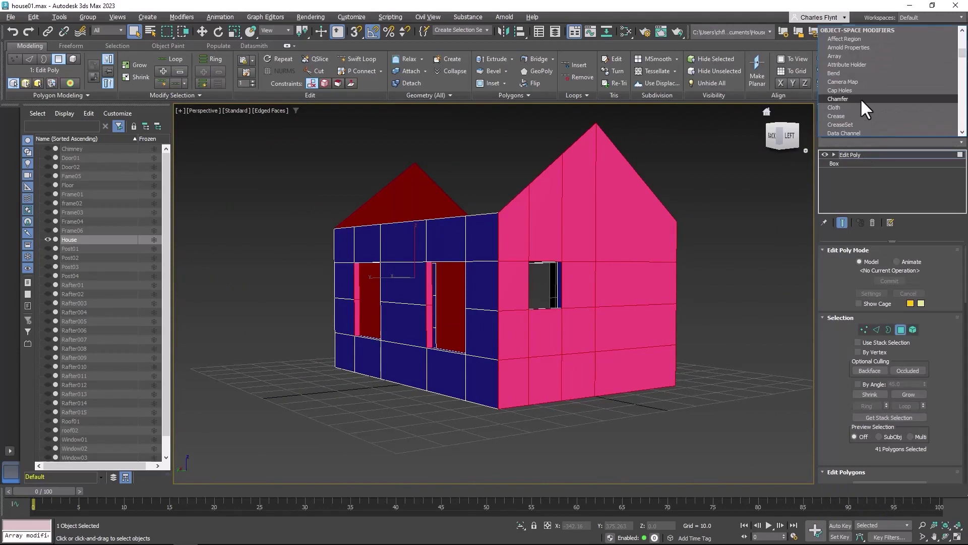
scroll(860, 99, "down", 15)
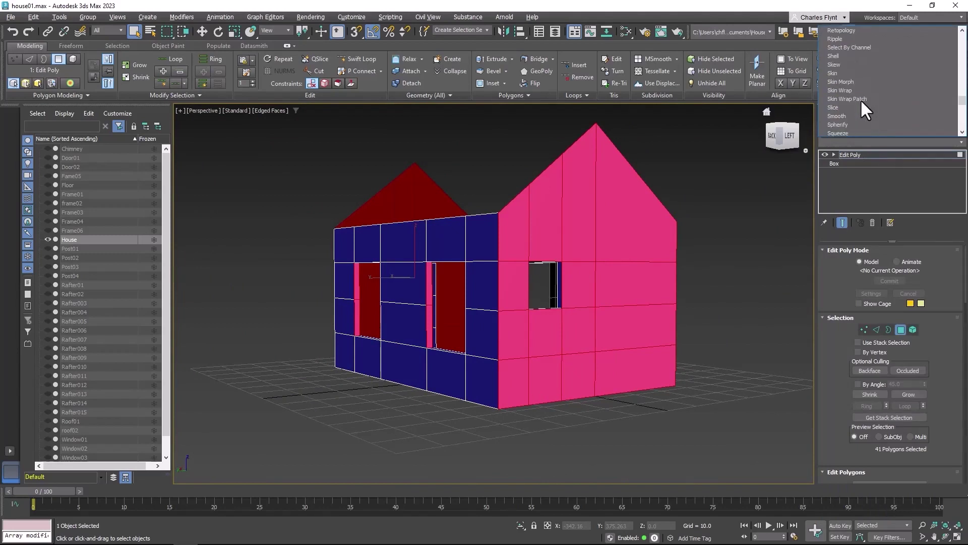
scroll(862, 99, "up", 1)
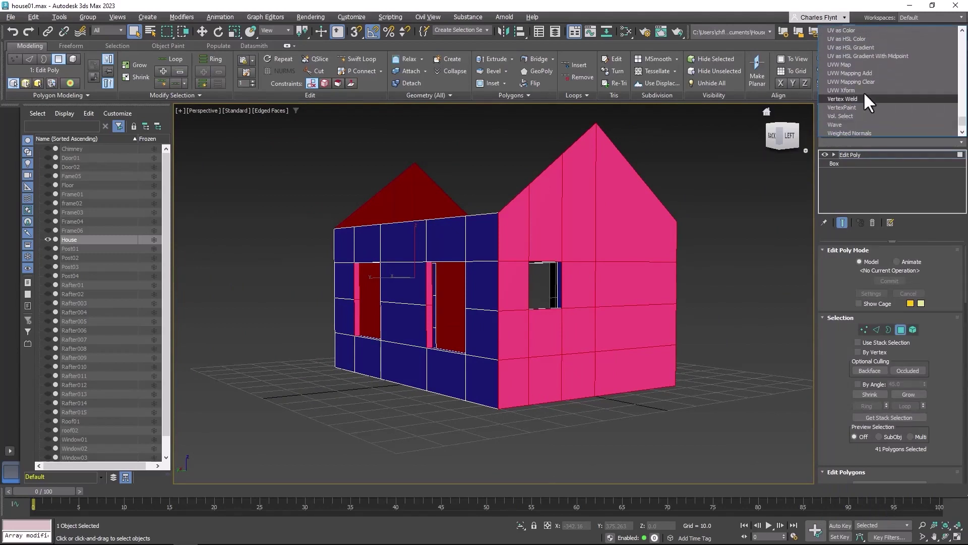
left_click(865, 66)
Activate the Move tool and set the planar UVW Map alignment to the X axis
middle_click_drag(666, 225, 699, 259, "alt")
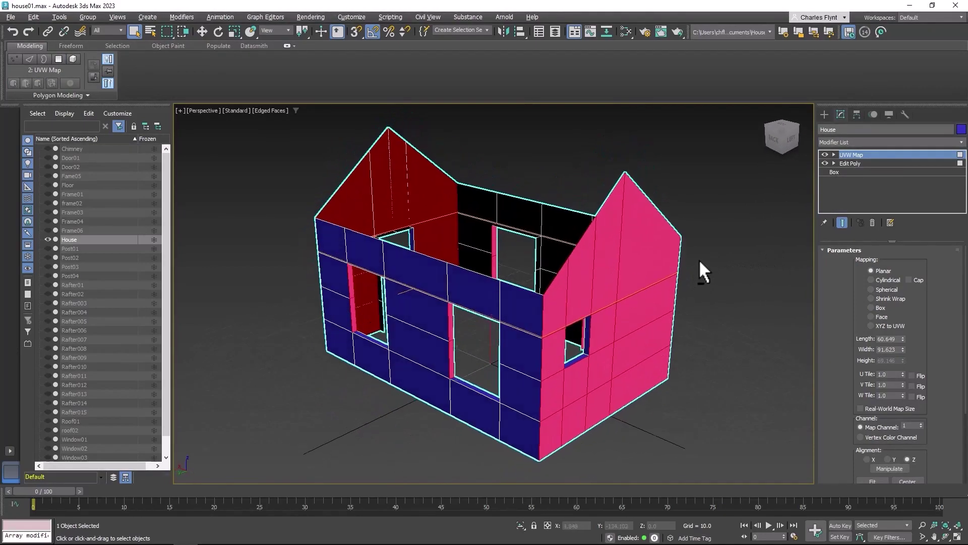
scroll(895, 310, "down", 1)
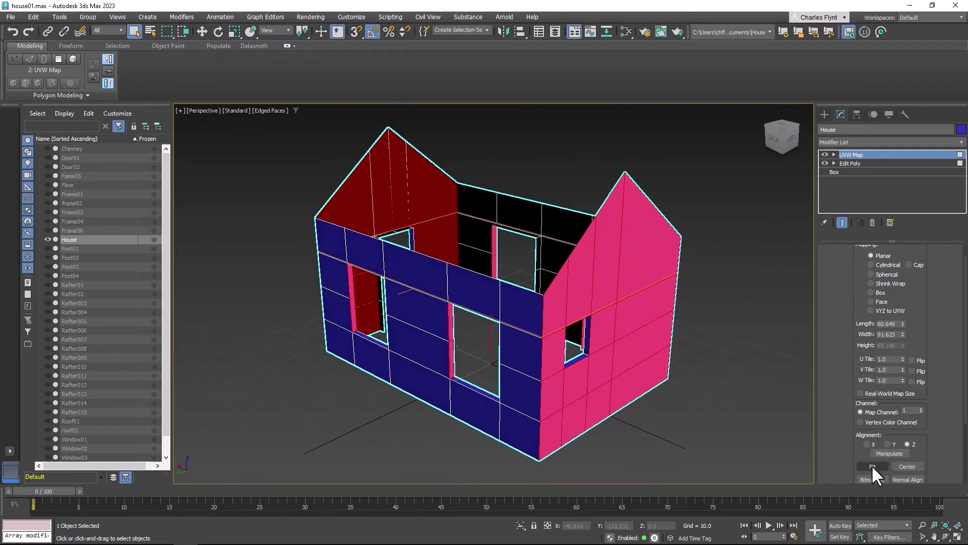
left_click(202, 31)
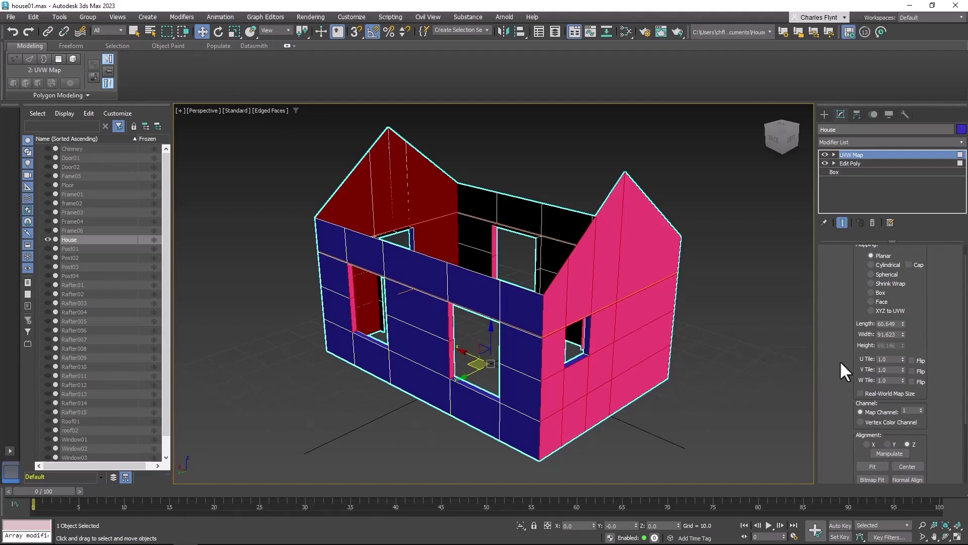
left_click(867, 444)
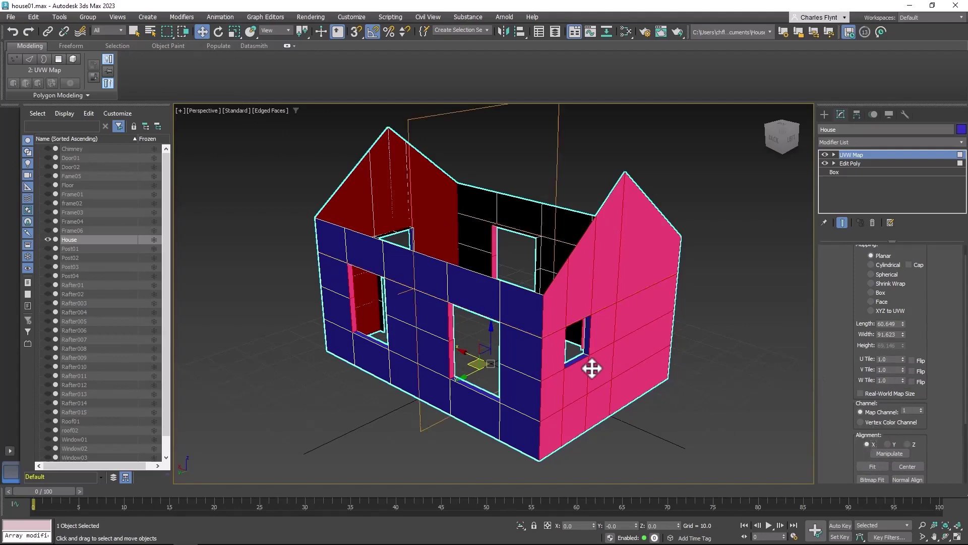
middle_click_drag(591, 369, 522, 376, "alt")
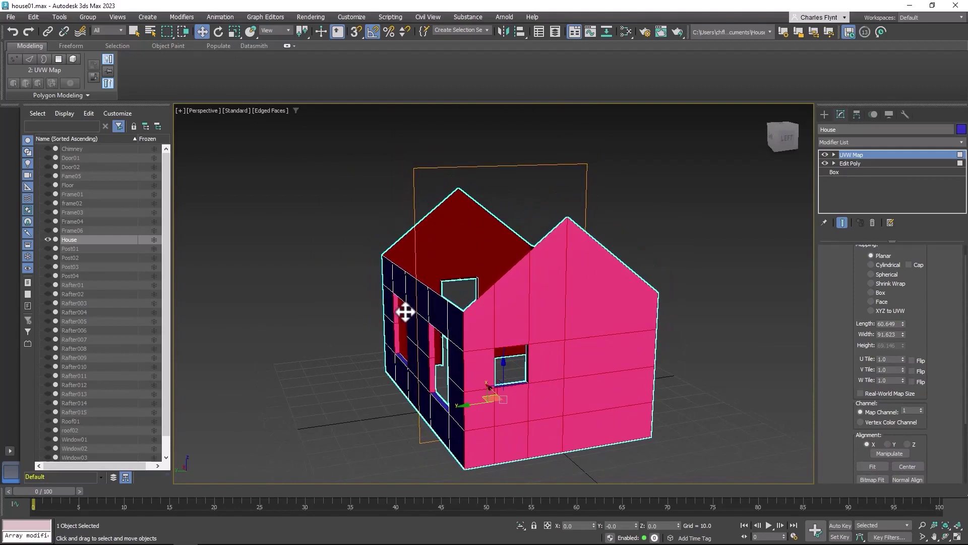
Rotate the UVW Map gizmo a quarter turn in its plane so its long side runs horizontally across the gable
left_click_drag(406, 312, 398, 313)
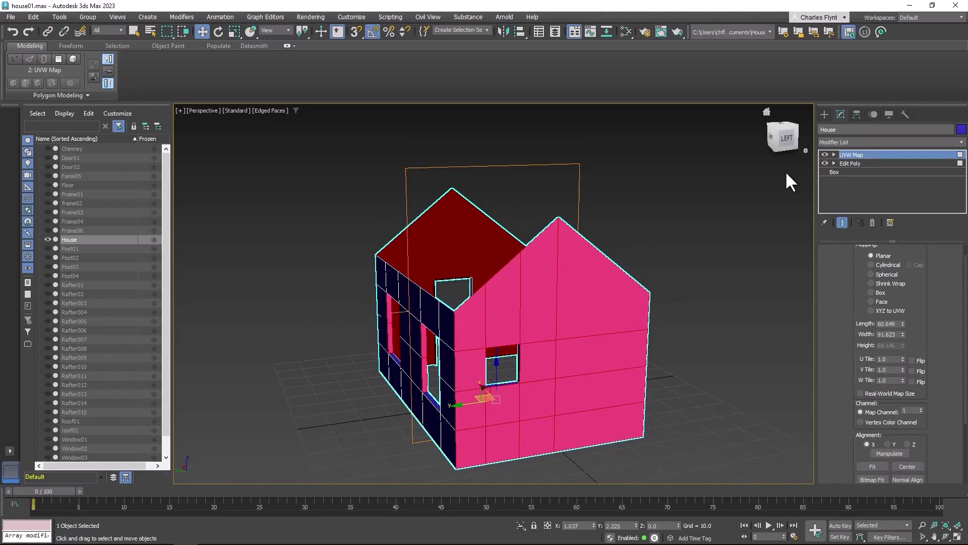
left_click(834, 155)
left_click(853, 162)
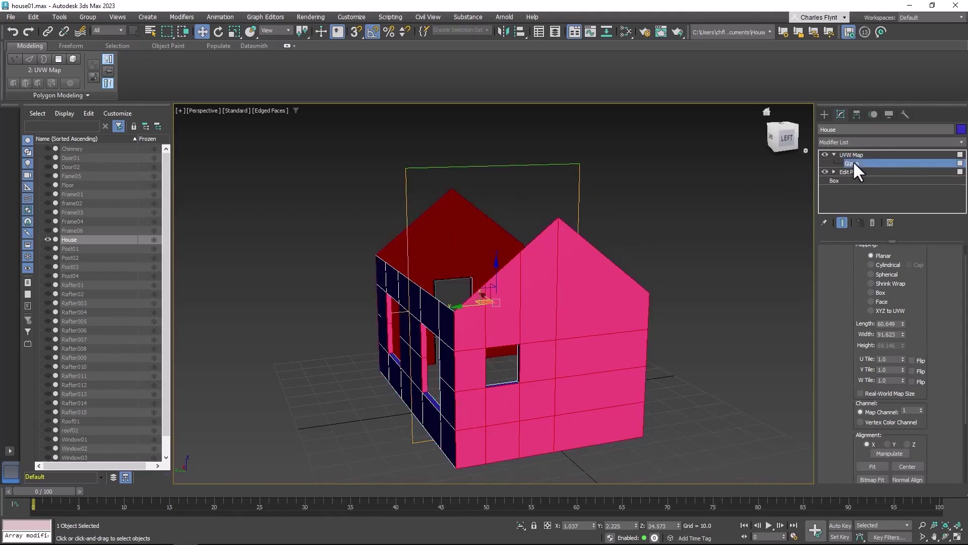
left_click(218, 31)
left_click_drag(474, 274, 529, 268)
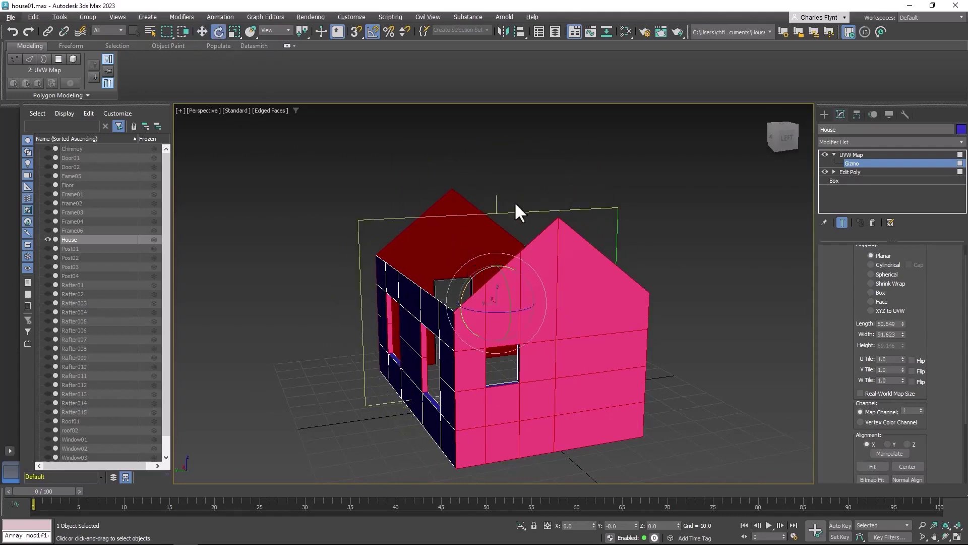
Set the planar mapping width to 60.471 and return from the gizmo to the UVW Map modifier level
middle_click_drag(534, 252, 547, 269, "alt")
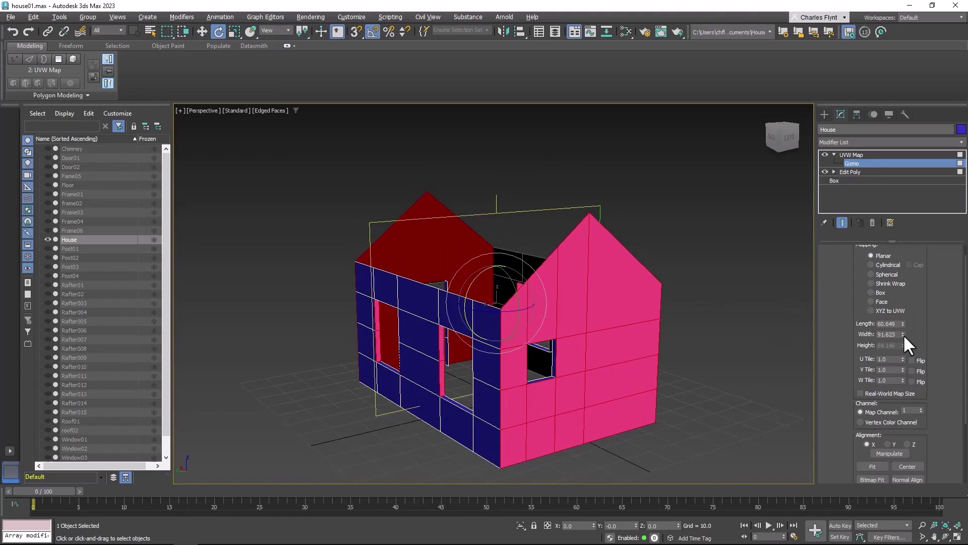
left_click_drag(903, 334, 909, 353)
middle_click_drag(698, 353, 657, 356, "alt")
left_click(869, 155)
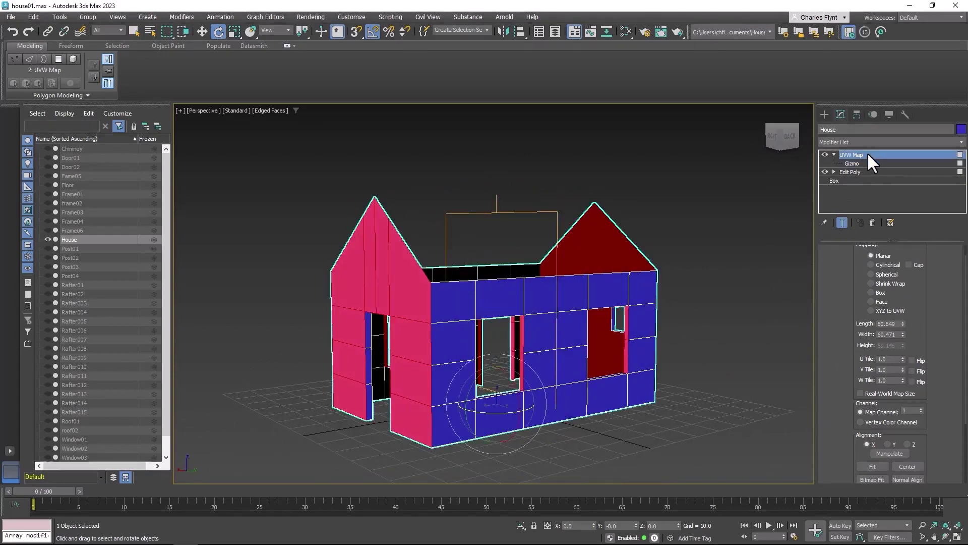
Open the Slate Material Editor and add a new Physical Material below the Material #26 node
left_click(625, 32)
left_click(308, 237)
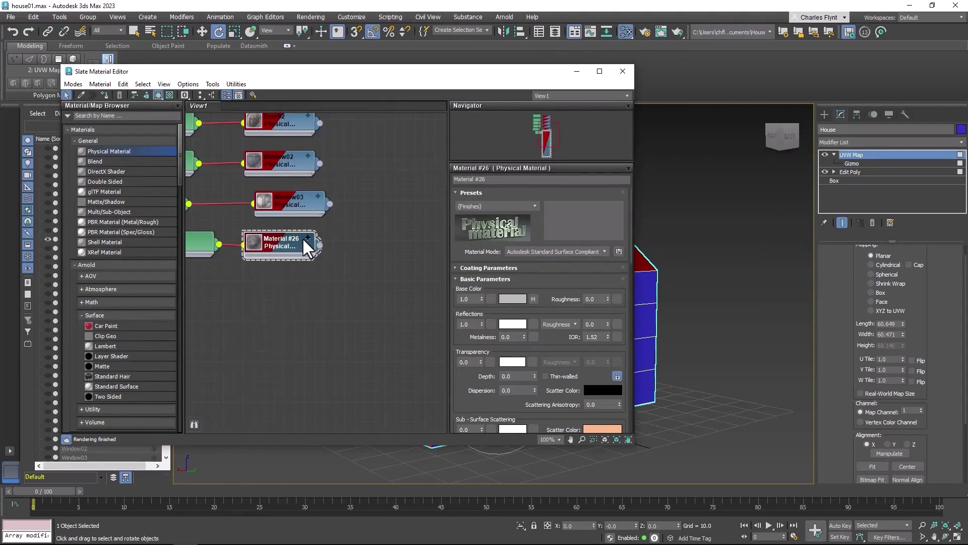
middle_click_drag(277, 281, 348, 278)
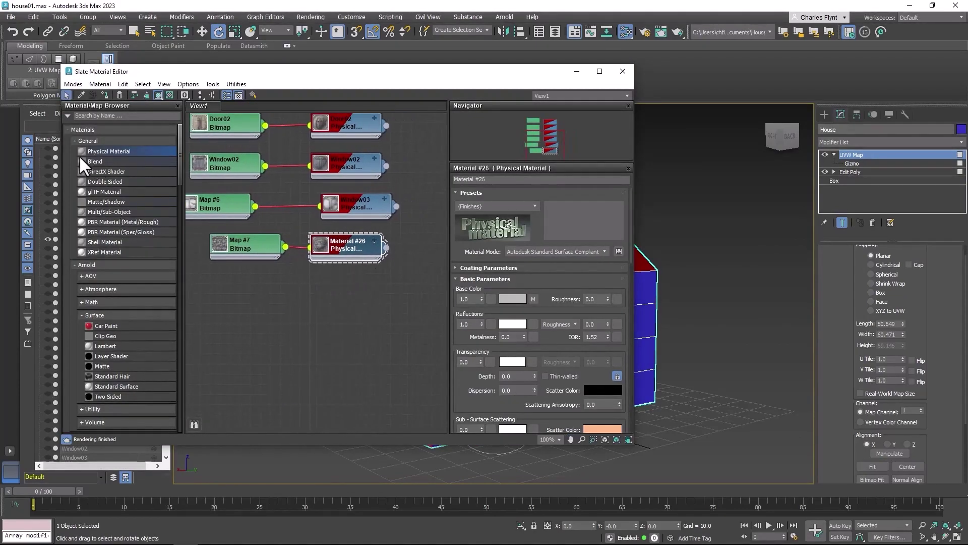
left_click_drag(80, 152, 337, 291)
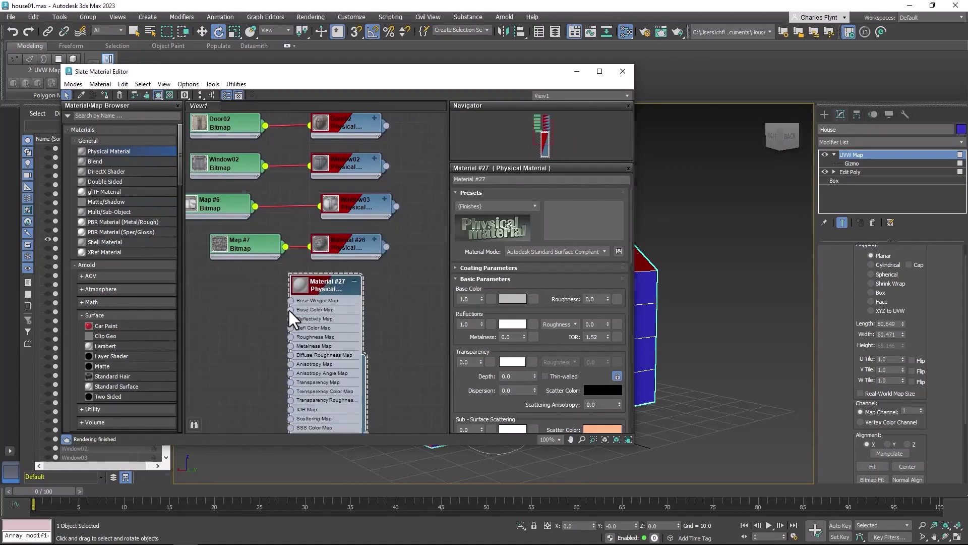
Connect a Bitmap using TexturesCom_WoodSiding5_2x2_B_1K_albedo to the new material's Base Color Map
left_click_drag(291, 318, 241, 294)
mouse_move(266, 310)
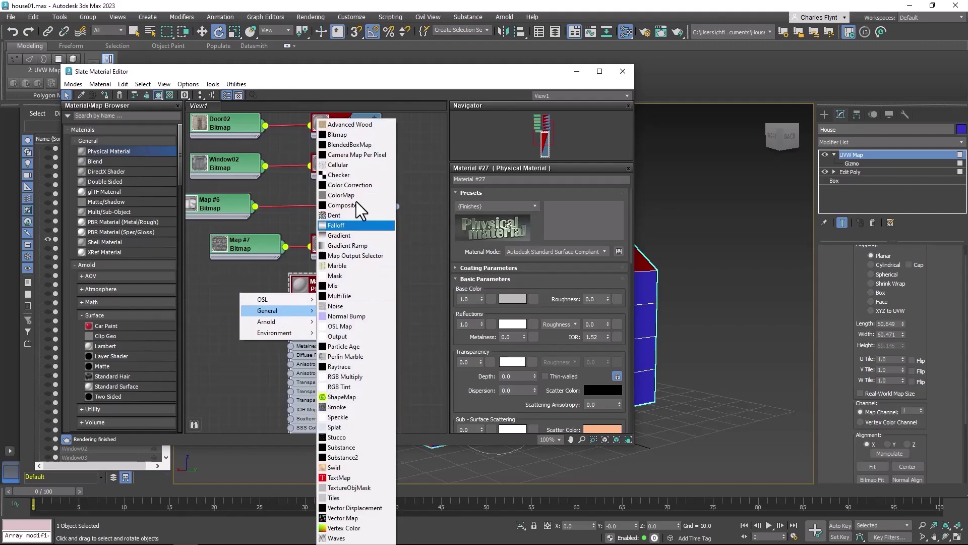
left_click(346, 134)
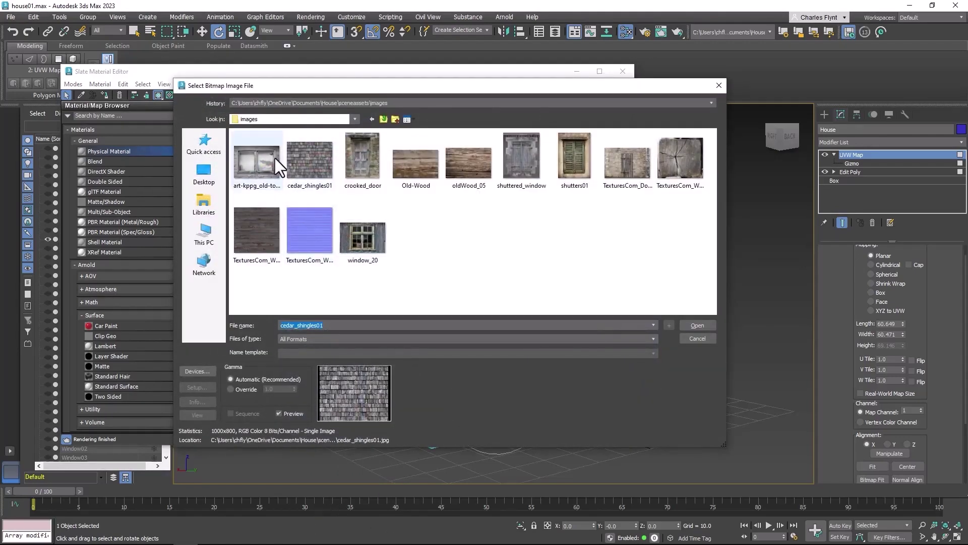
left_click(260, 238)
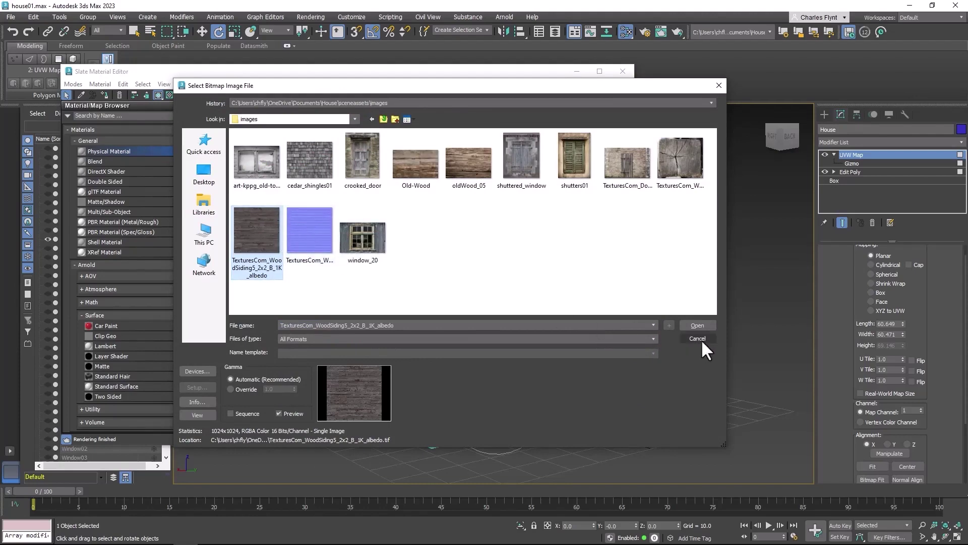
left_click(698, 324)
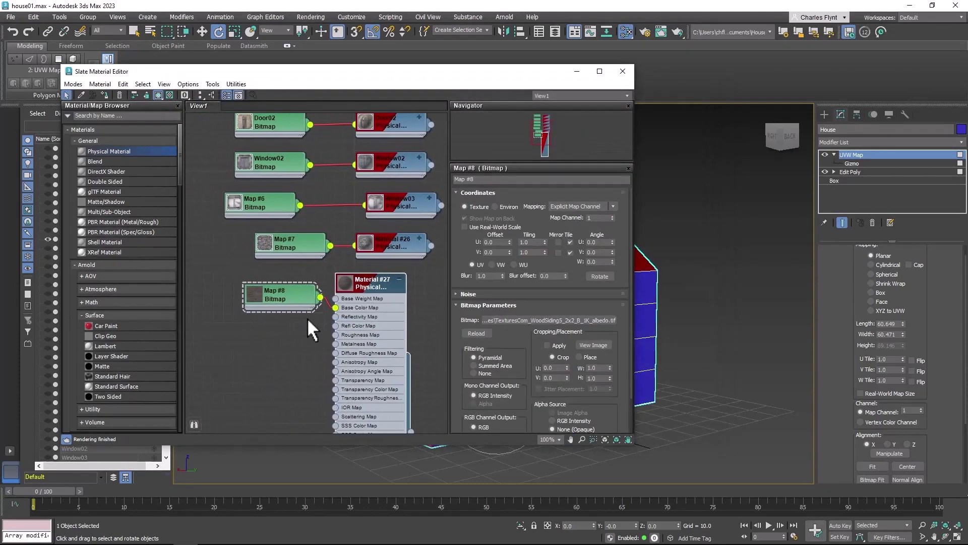
middle_click_drag(308, 363, 272, 325)
middle_click_drag(328, 308, 304, 321)
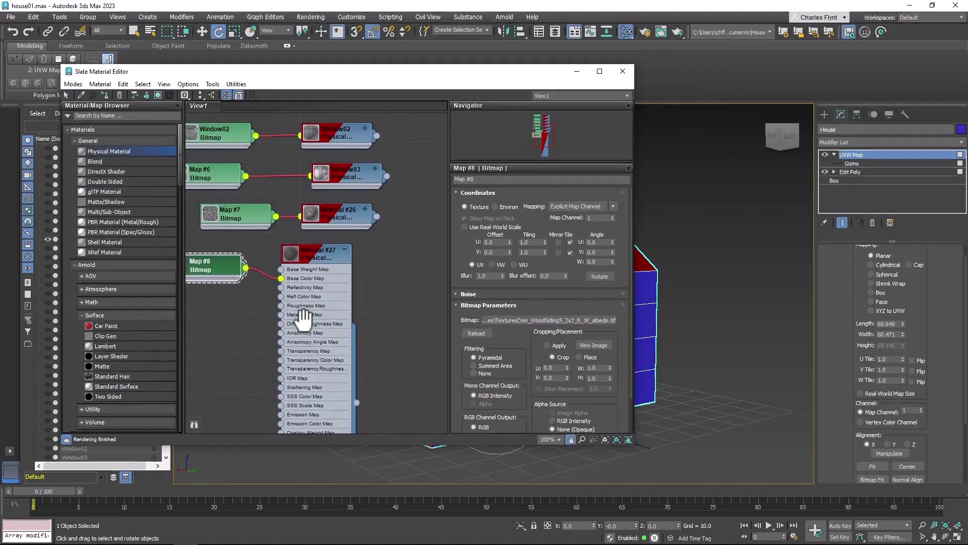
Set the wood siding material's reflection weight to 0.0 and its reflection roughness to 1.0
left_click(313, 258)
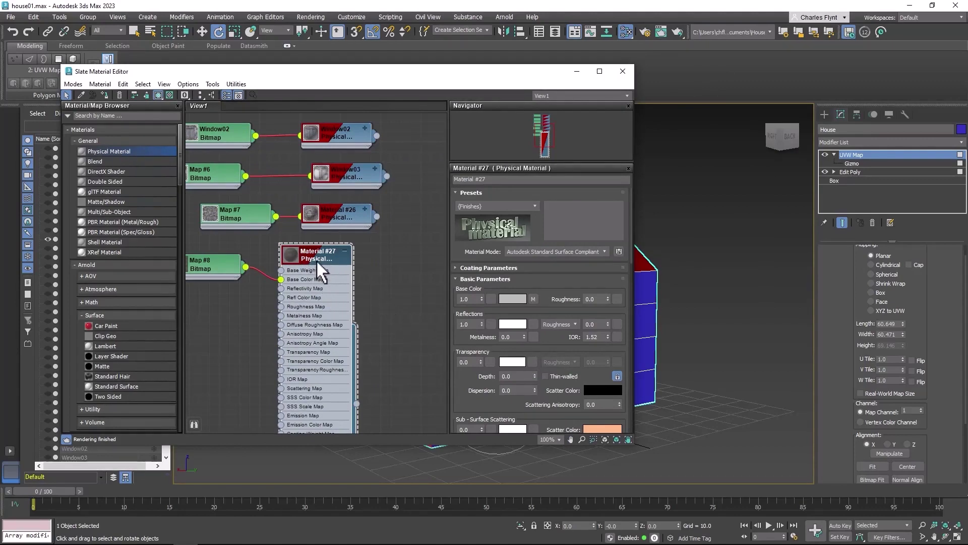
left_click_drag(318, 260, 338, 260)
middle_click_drag(372, 289, 361, 250)
middle_click_drag(409, 298, 406, 286)
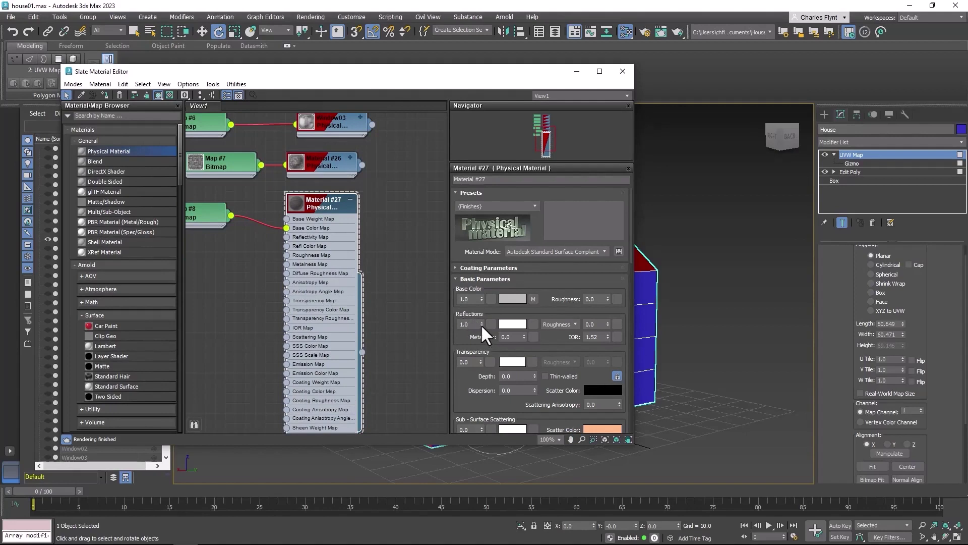
left_click_drag(482, 325, 496, 389)
left_click_drag(499, 429, 499, 430)
left_click_drag(608, 325, 607, 276)
middle_click_drag(362, 230, 402, 287)
middle_click_drag(313, 328, 336, 275)
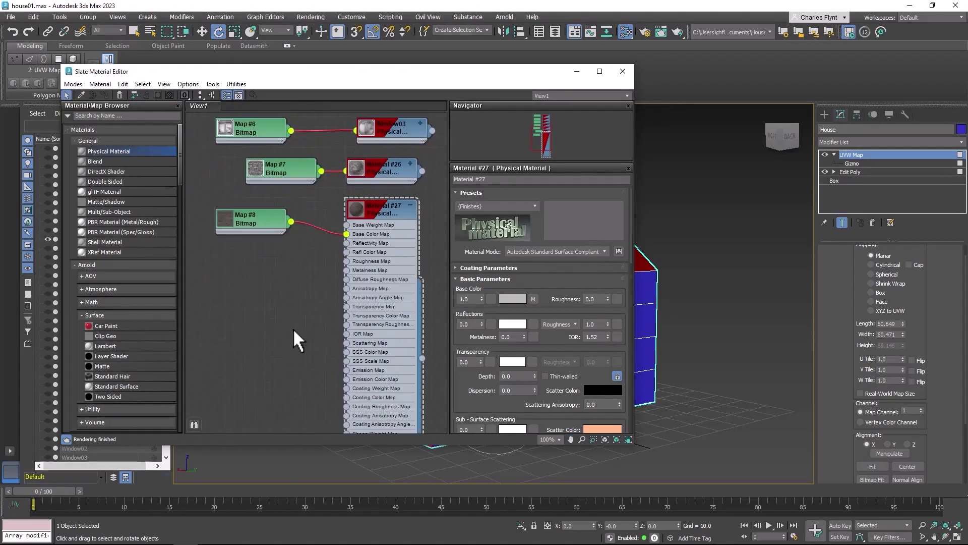
Reposition the albedo bitmap node and connect a Normal Bump map to the material's Bump Map input
left_click_drag(262, 221, 273, 250)
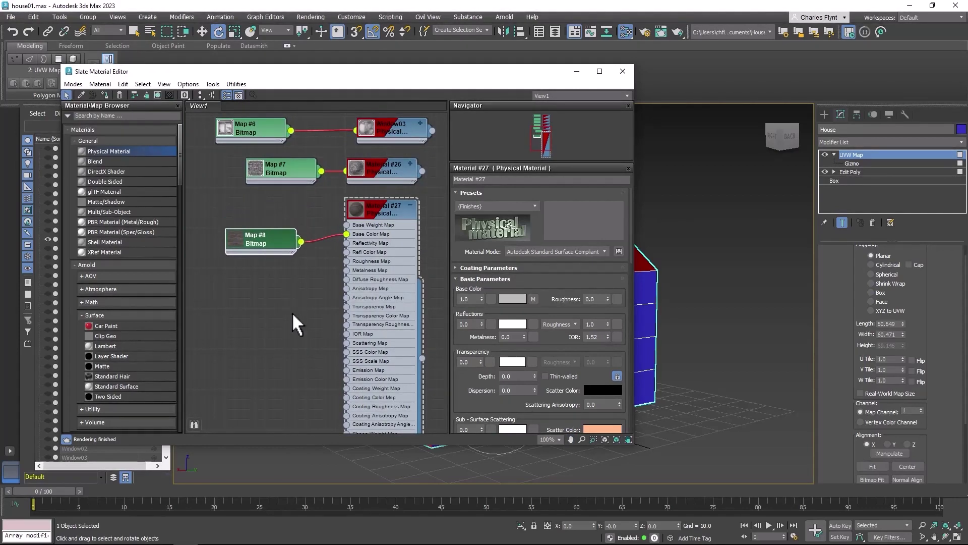
middle_click_drag(298, 326, 291, 228)
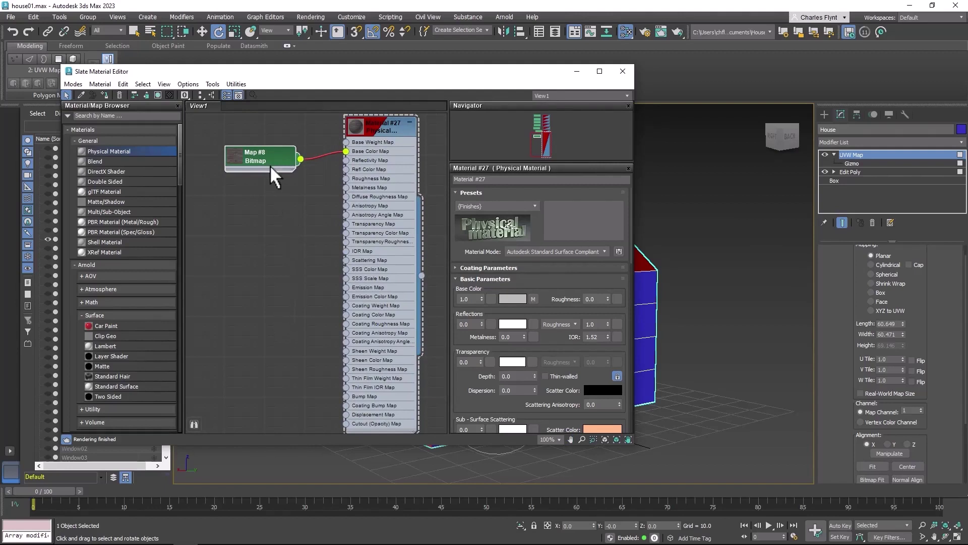
left_click_drag(270, 168, 269, 148)
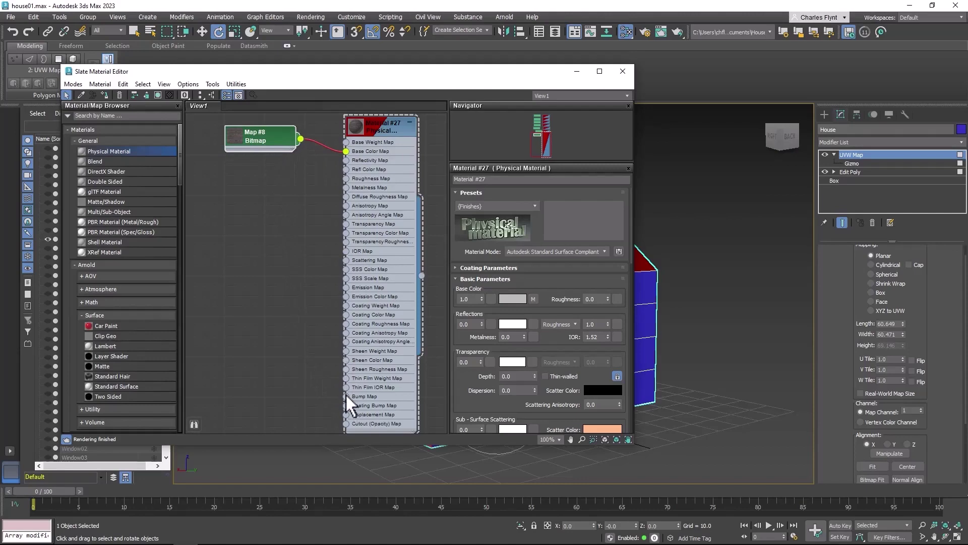
left_click_drag(346, 397, 281, 329)
mouse_move(304, 343)
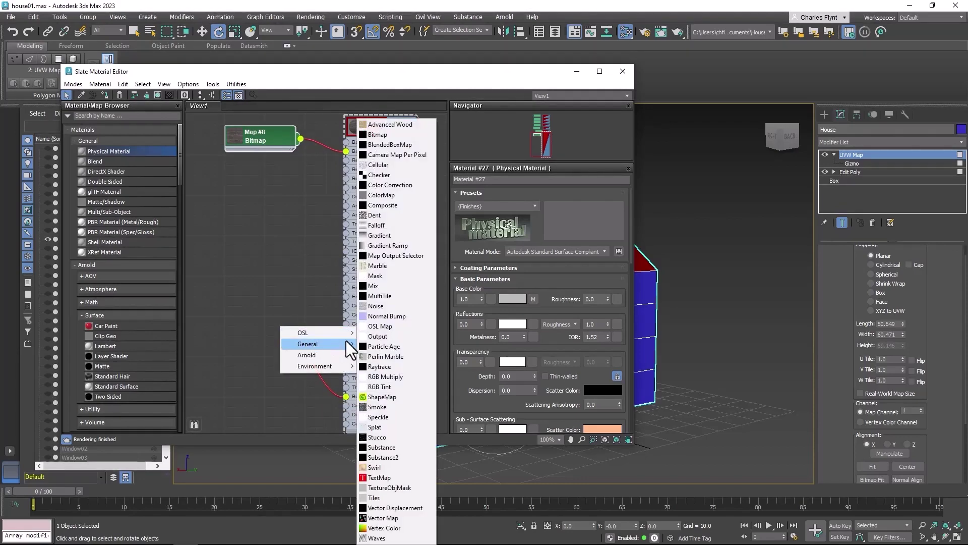
left_click(398, 315)
middle_click_drag(265, 285, 341, 268)
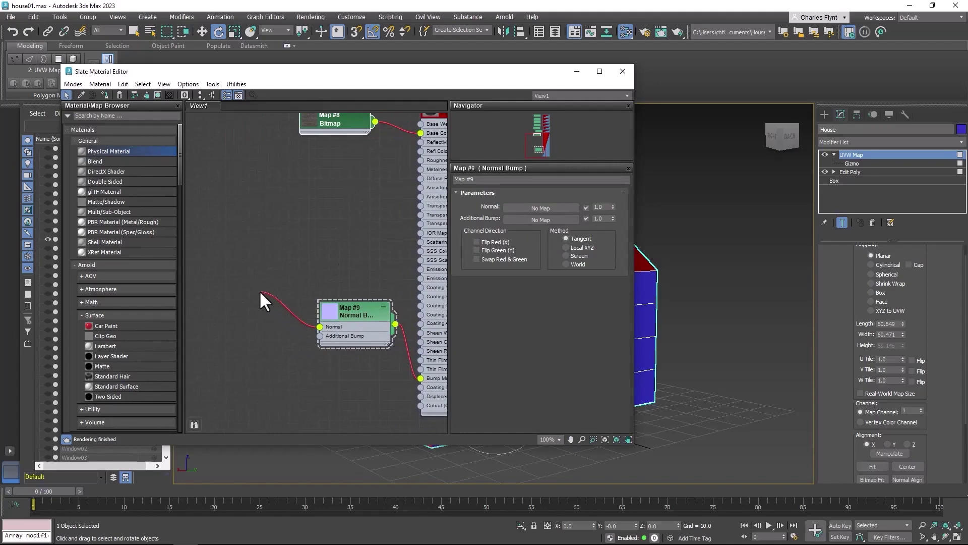
Connect a Bitmap using TexturesCom_WoodSiding5_2x2_B_1K_normal to the Normal input of the Normal Bump map
left_click_drag(259, 290, 259, 291)
mouse_move(287, 309)
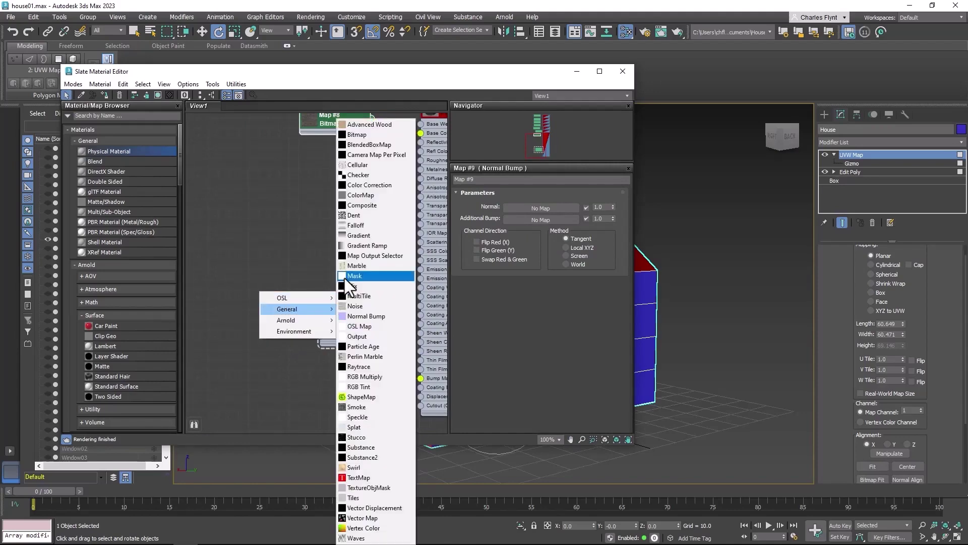
left_click(358, 137)
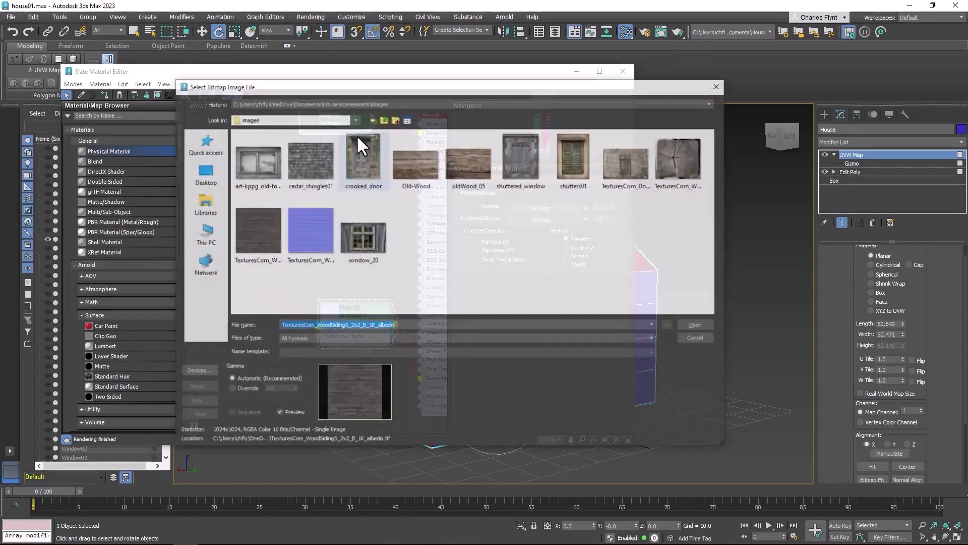
left_click(308, 233)
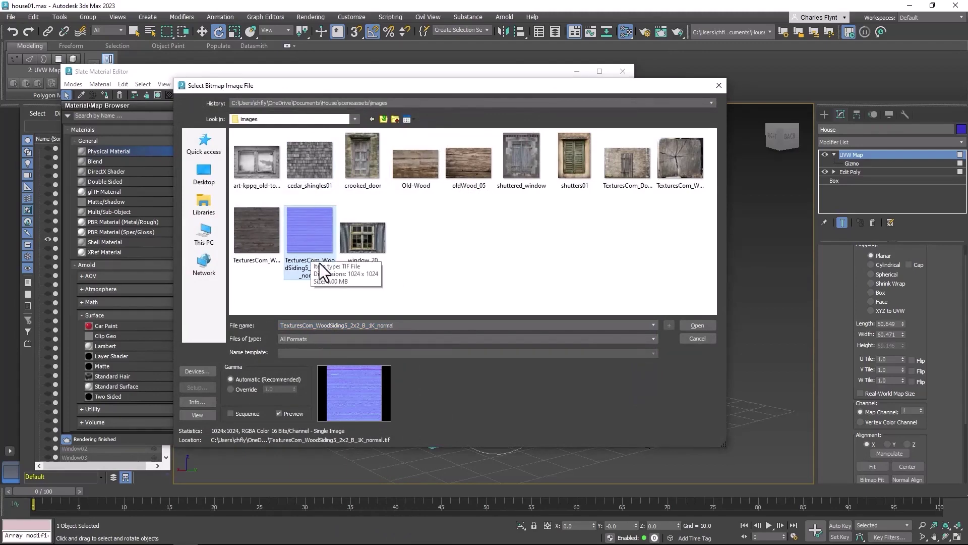
left_click(701, 323)
middle_click_drag(310, 283, 288, 319)
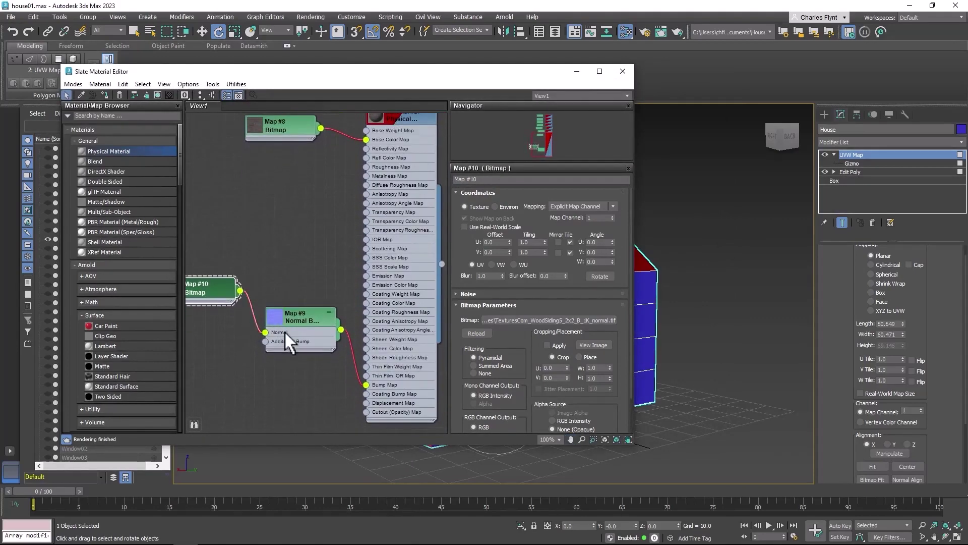
scroll(317, 372, "down", 1)
middle_click_drag(318, 374, 240, 387)
middle_click_drag(392, 296, 357, 296)
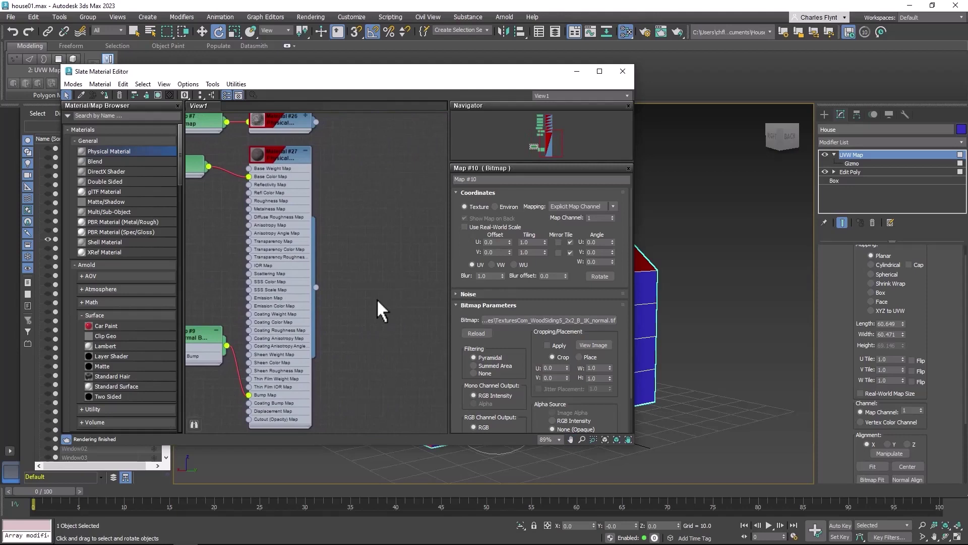
Assign the wood siding material to the selected House polygons and close the Slate Material Editor
middle_click_drag(693, 320, 797, 318)
middle_click_drag(718, 334, 778, 327)
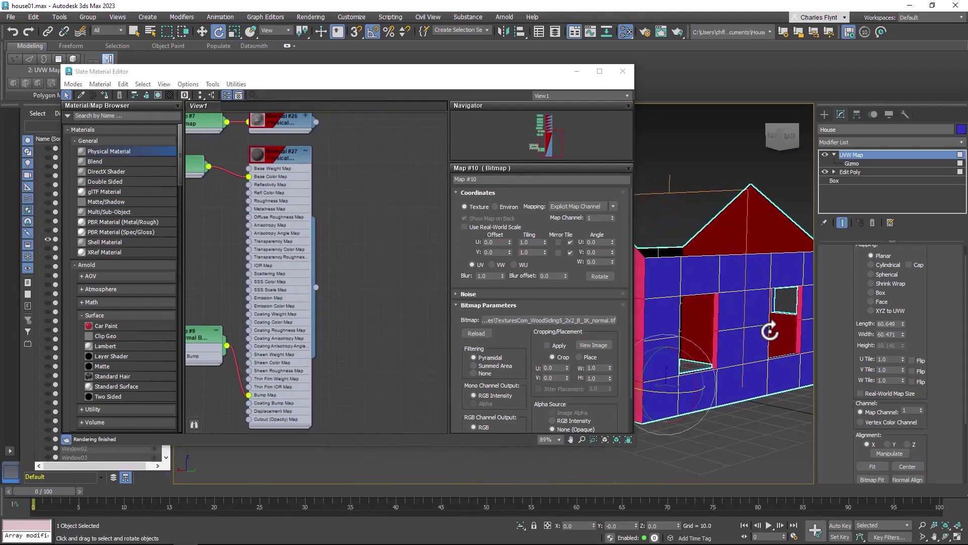
left_click_drag(770, 331, 772, 275)
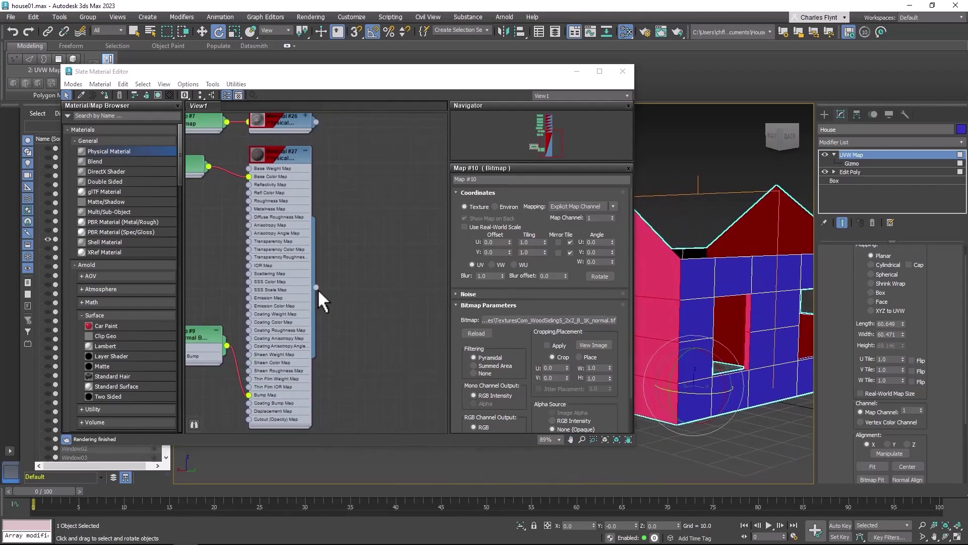
left_click_drag(315, 287, 698, 280)
left_click(622, 72)
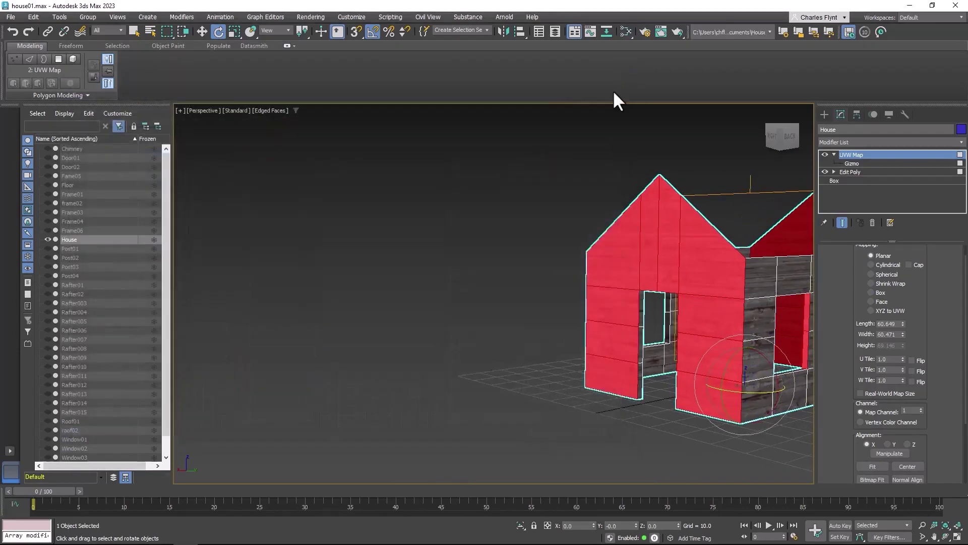
Set the UVW Map tiling to V Tile 1.32 and U Tile 1.34 to scale the siding on the gable walls
middle_click_drag(690, 321, 501, 362)
scroll(575, 322, "down", 2)
scroll(575, 322, "up", 4)
scroll(574, 321, "up", 3)
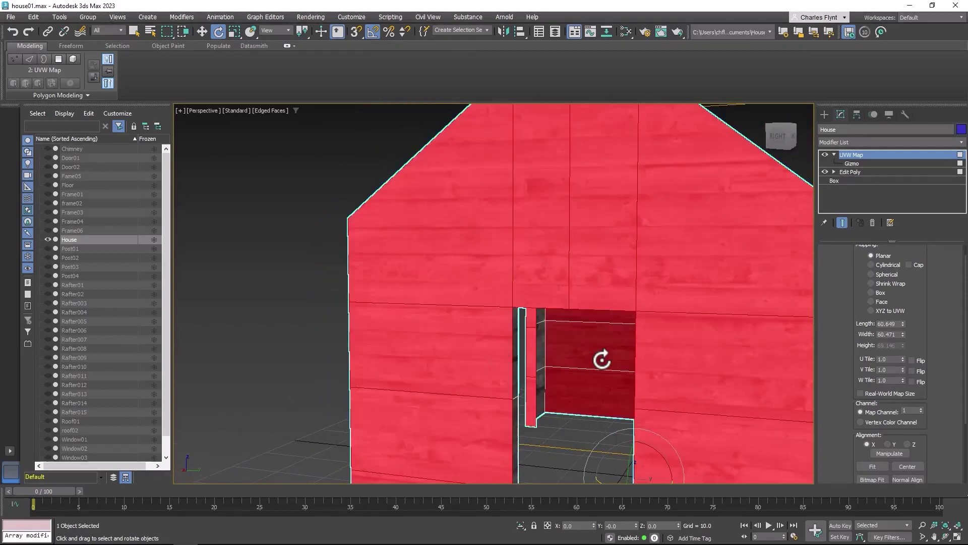
middle_click_drag(603, 361, 519, 359)
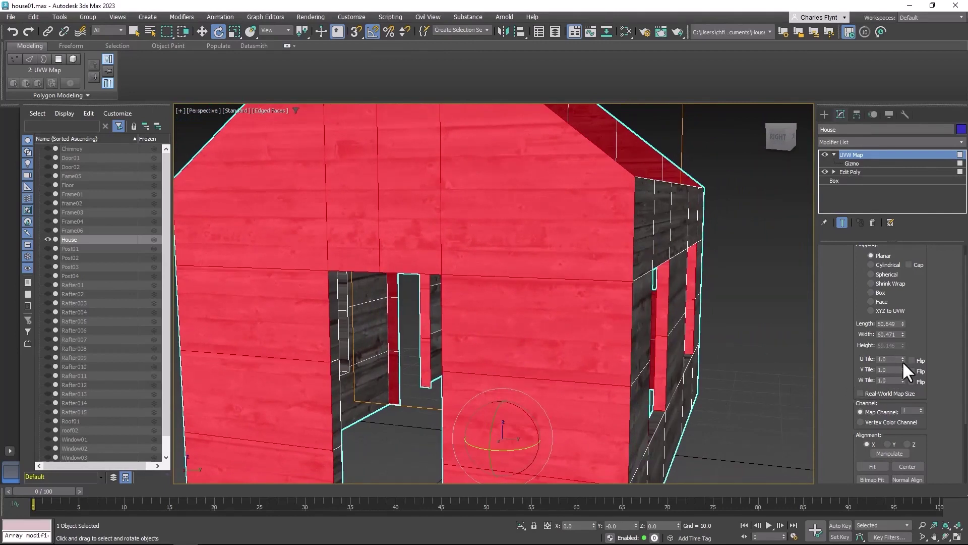
left_click_drag(902, 368, 903, 355)
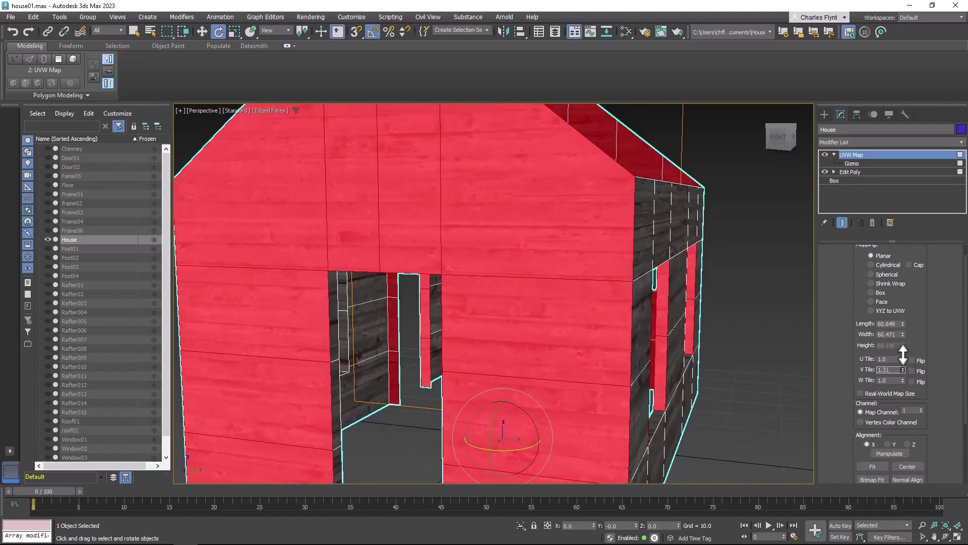
left_click(903, 368)
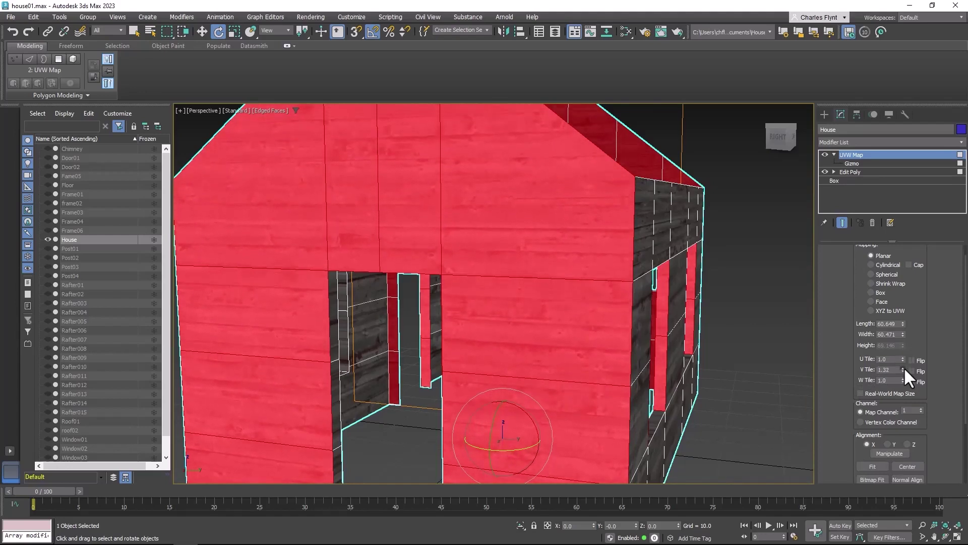
left_click_drag(903, 357, 906, 343)
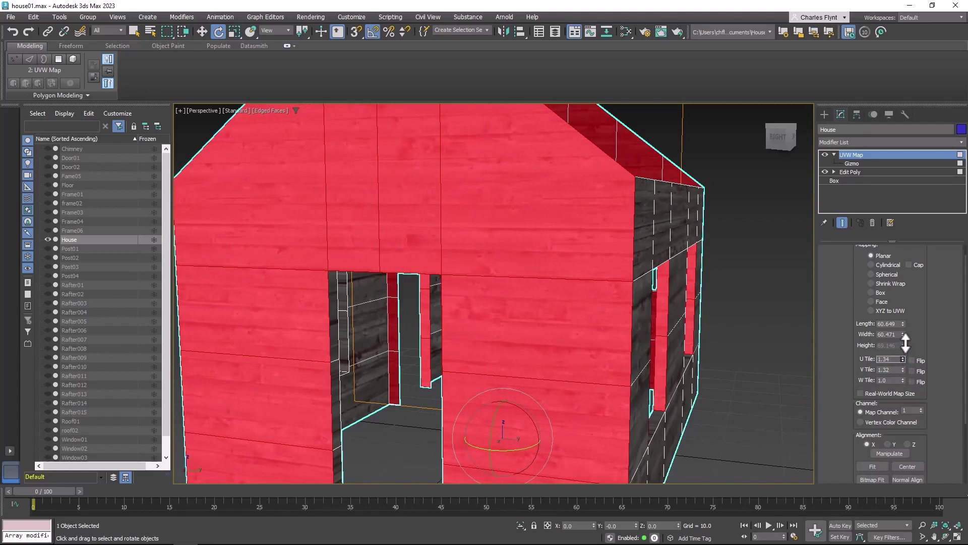
scroll(559, 319, "down", 3)
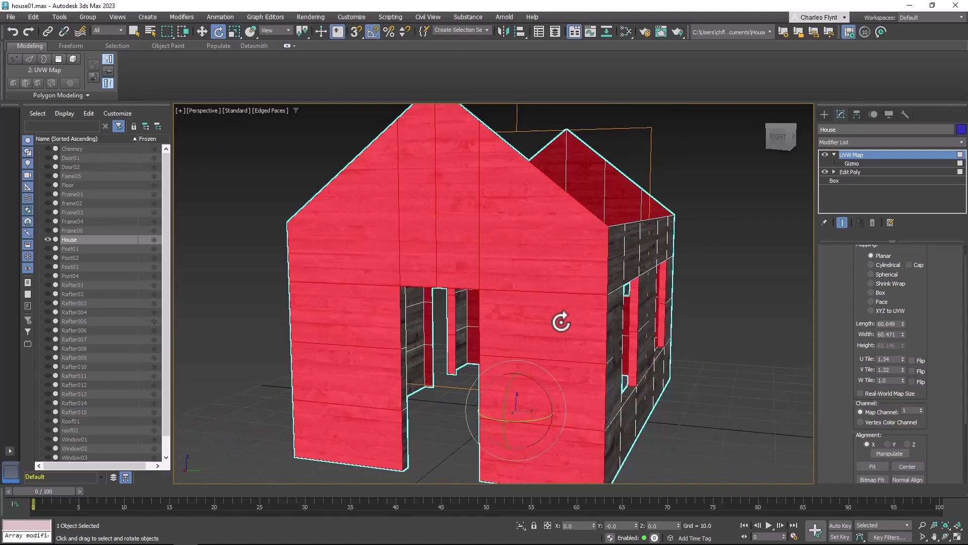
Copy the House's UVW Map modifier, add an Edit Poly modifier above it and enter its polygon sub-object level
middle_click_drag(562, 321, 571, 286, "alt")
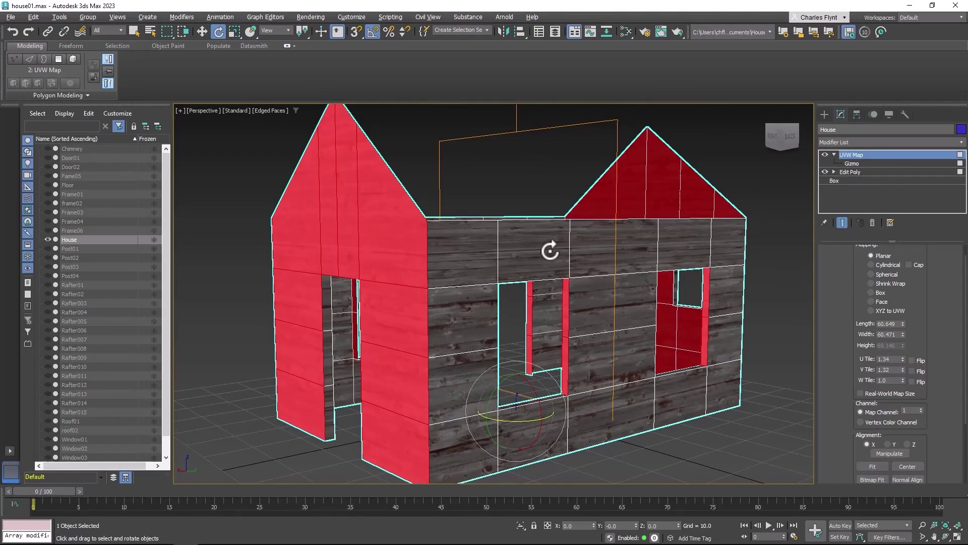
right_click(867, 155)
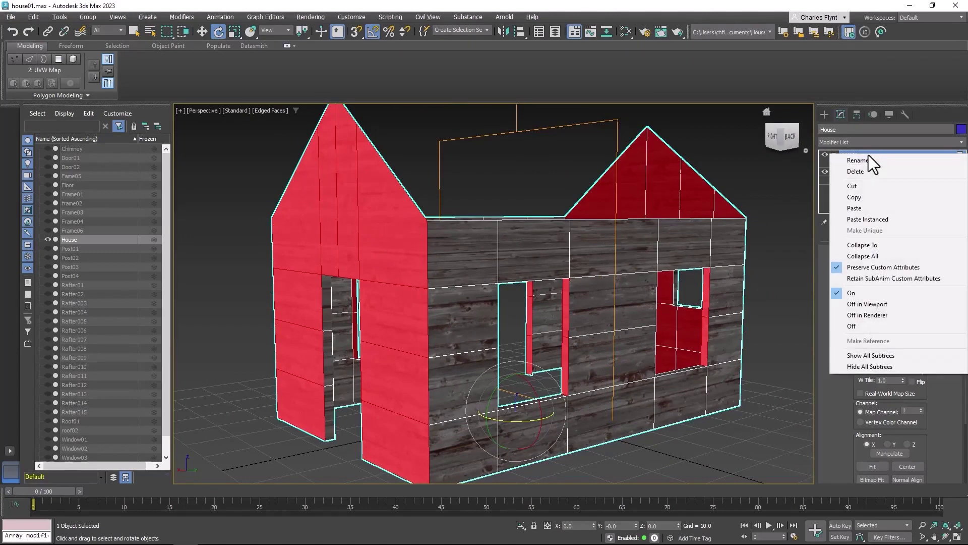
left_click(876, 198)
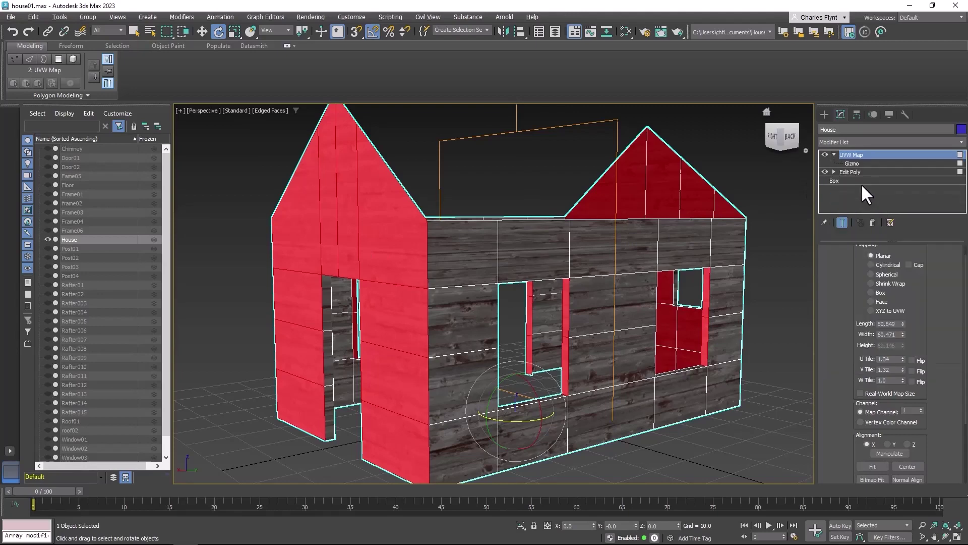
left_click(858, 142)
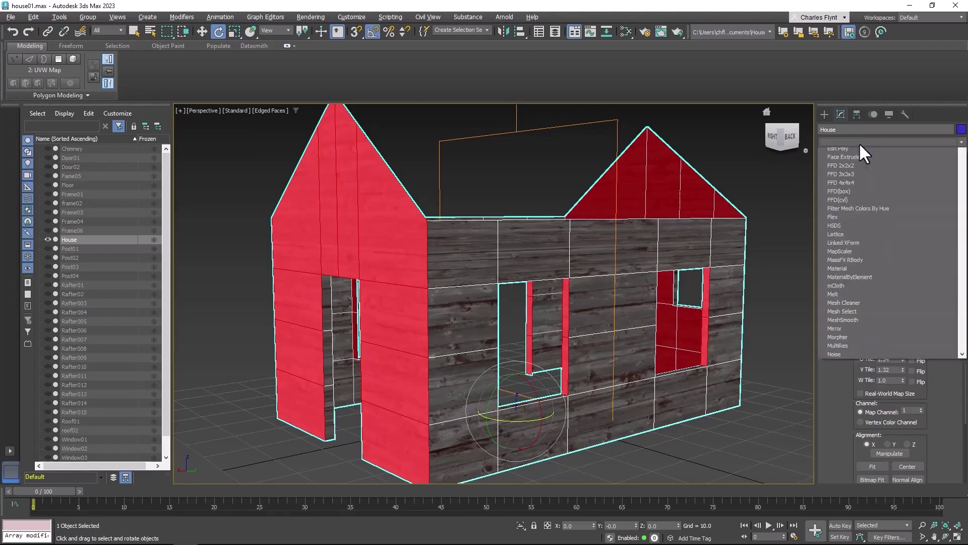
scroll(879, 418, "down", 3)
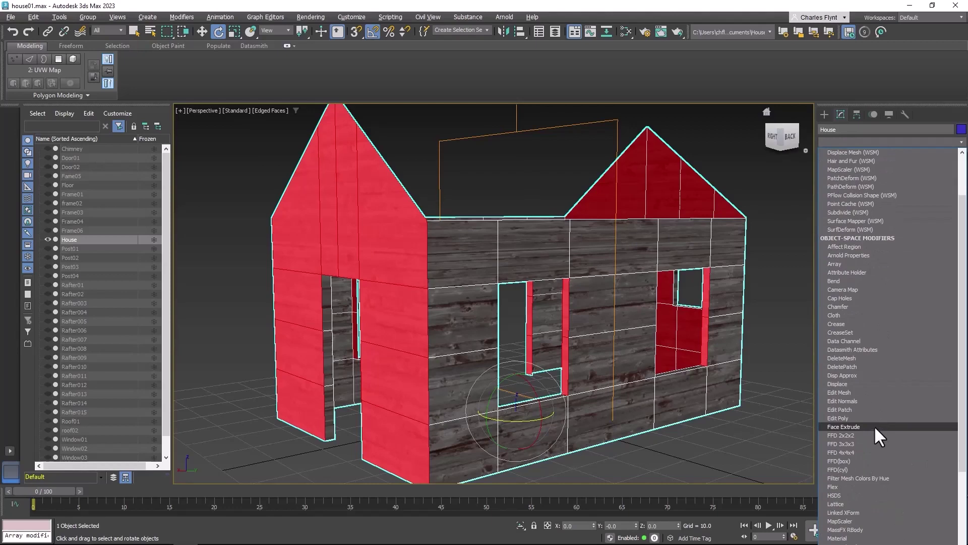
left_click(869, 416)
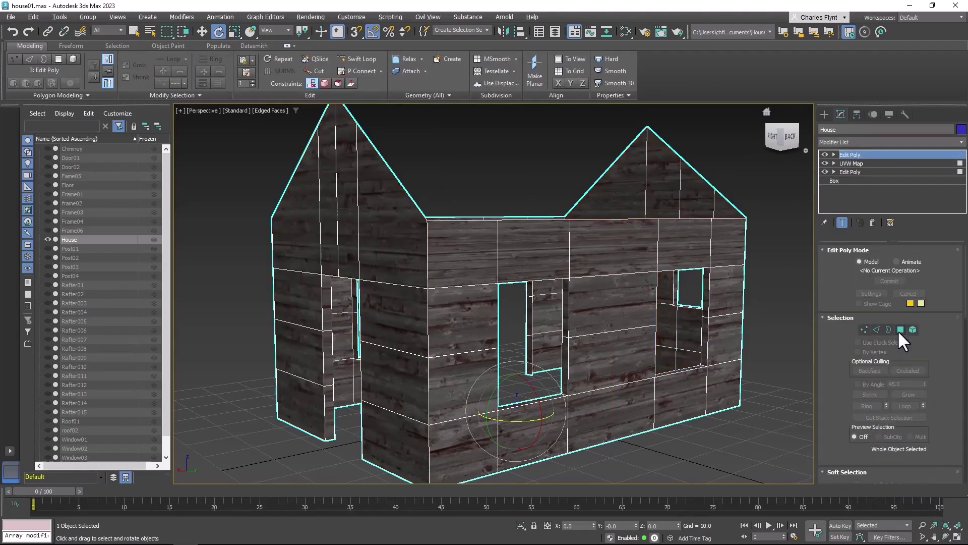
left_click(900, 329)
Select the five polygons forming the top row of the long wall with two windows
left_click(467, 263)
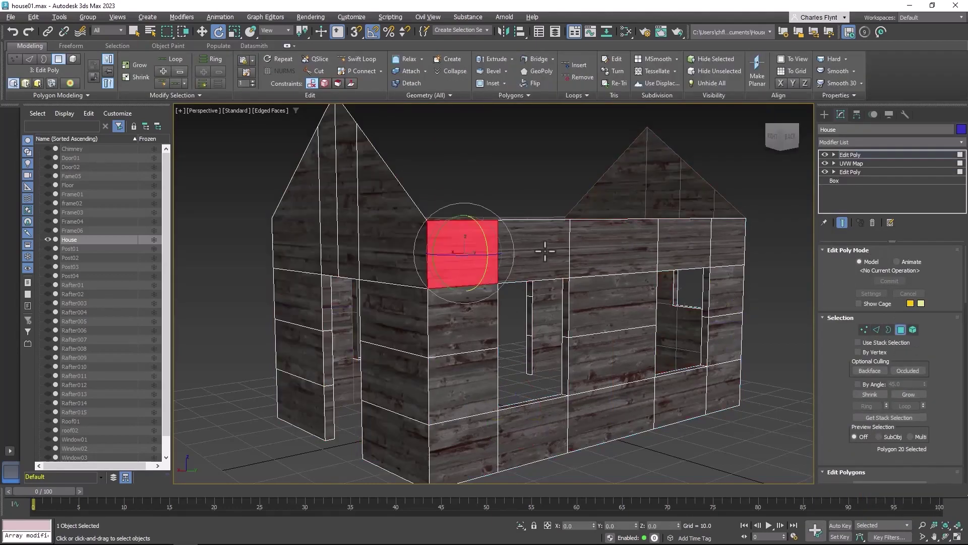
left_click(134, 31)
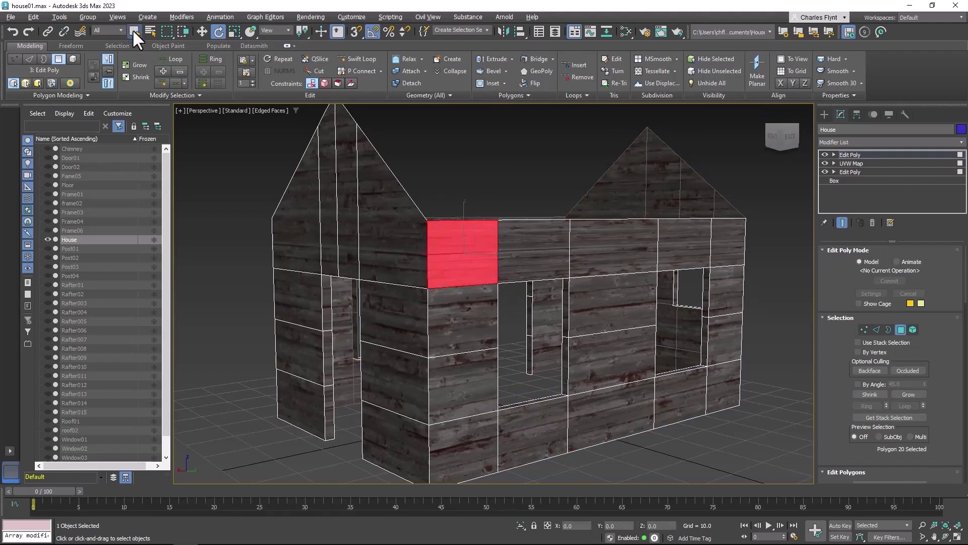
left_click(531, 241, "ctrl")
left_click(625, 241, "ctrl")
left_click(676, 243, "ctrl")
left_click(728, 242, "ctrl")
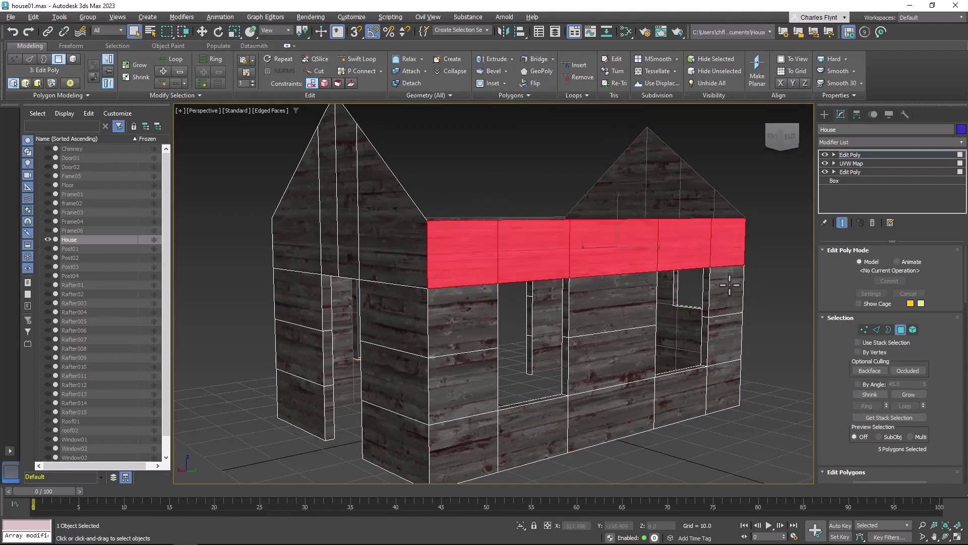
Add the remaining polygons around and between the two windows of the same long wall to the selection
left_click(726, 291, "ctrl")
left_click(724, 335, "ctrl")
left_click(723, 383, "ctrl")
left_click(685, 395, "ctrl")
left_click(631, 403, "ctrl")
left_click(608, 367, "ctrl")
left_click(608, 308, "ctrl")
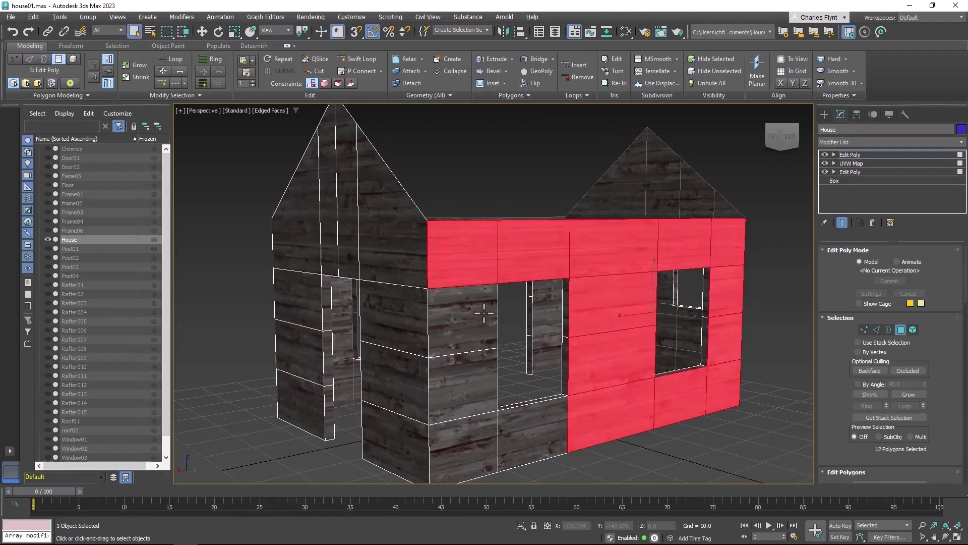
left_click(463, 323, "ctrl")
left_click(460, 381, "ctrl")
left_click(474, 430, "ctrl")
left_click(528, 429, "ctrl")
Add the side jamb polygons on both sides of the gable wall's doorway to the selection
middle_click_drag(527, 429, 511, 389, "alt")
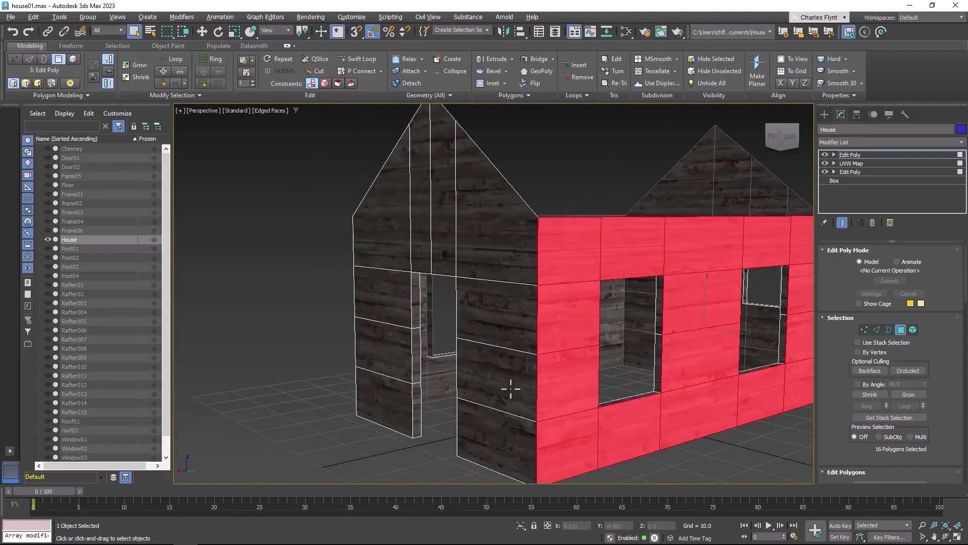
left_click(420, 301, "ctrl")
left_click(420, 355, "ctrl")
left_click(422, 409, "ctrl")
middle_click_drag(443, 401, 555, 393, "alt")
left_click(641, 305, "ctrl")
left_click(644, 381, "ctrl")
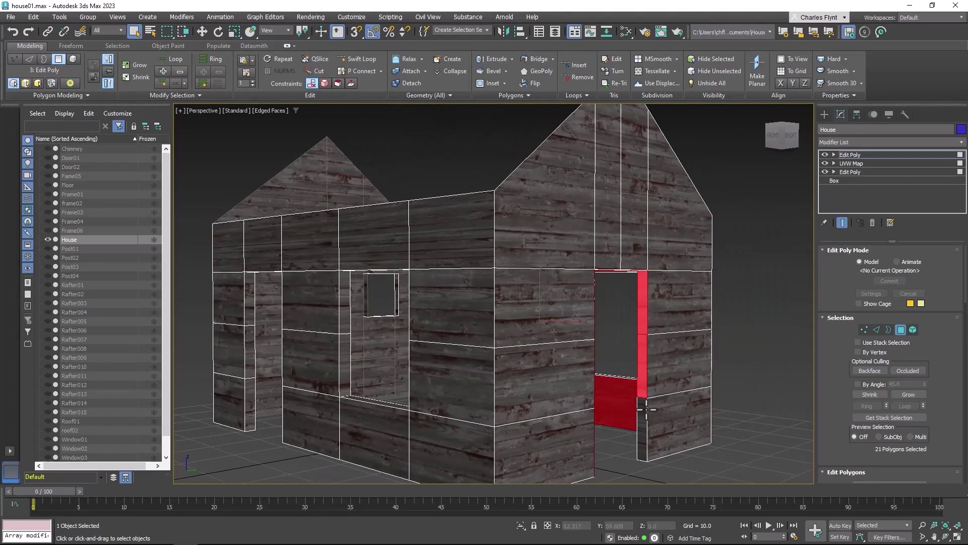
left_click(648, 410, "ctrl")
left_click(674, 414, "ctrl")
left_click(646, 415, "ctrl")
Add the polygons beside and below the window on the opposite long wall, plus the top corner polygon next to the gable
left_click(437, 273, "ctrl")
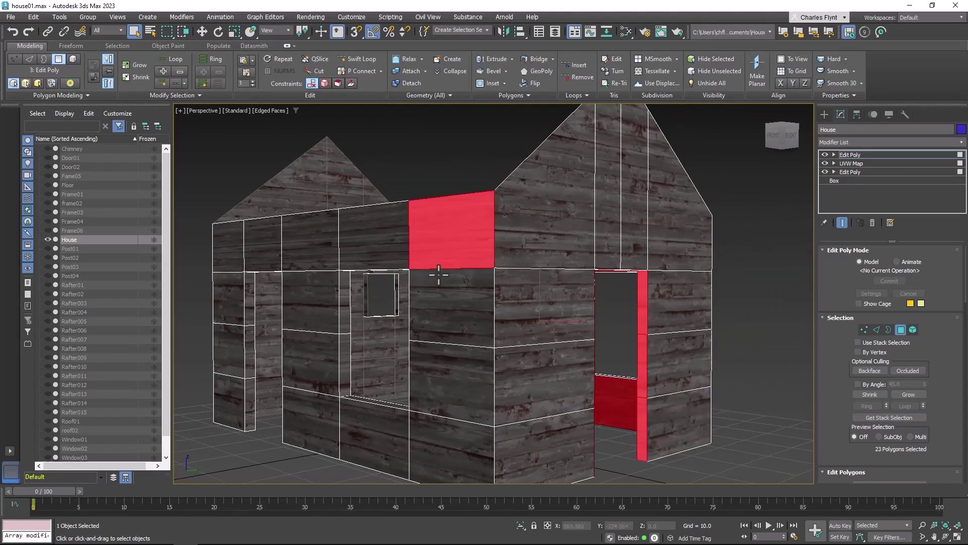
left_click(439, 305, "ctrl")
left_click(444, 363, "ctrl")
left_click(444, 434, "ctrl")
left_click(380, 423, "ctrl")
left_click(311, 399, "ctrl")
left_click(313, 356, "ctrl")
left_click(320, 301, "ctrl")
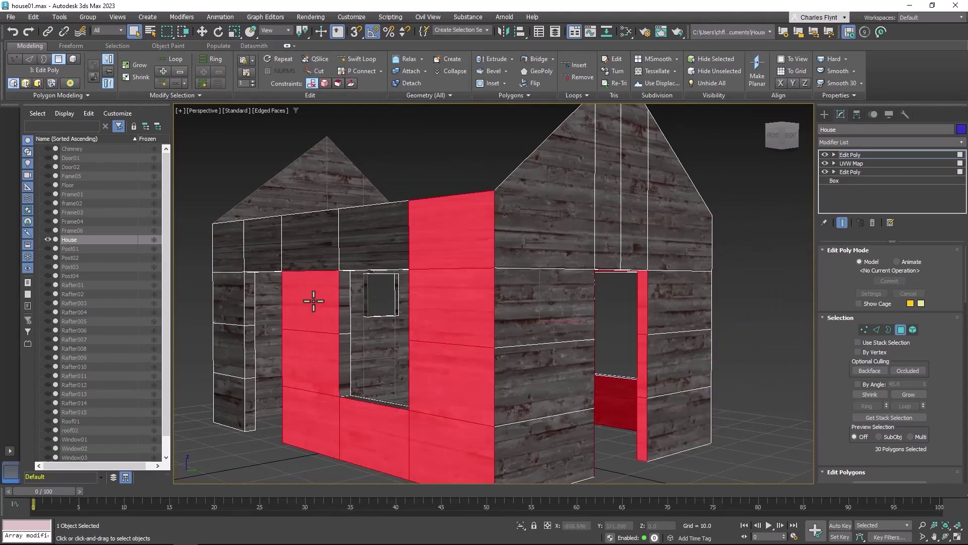
Add the rest of that wall's top row and the narrow column of polygons beyond its door to the selection
left_click(313, 242, "ctrl")
left_click(371, 217, "ctrl")
middle_click_drag(374, 262, 666, 252, "alt")
left_click(522, 240, "ctrl")
left_click(490, 244, "ctrl")
left_click(490, 280, "ctrl")
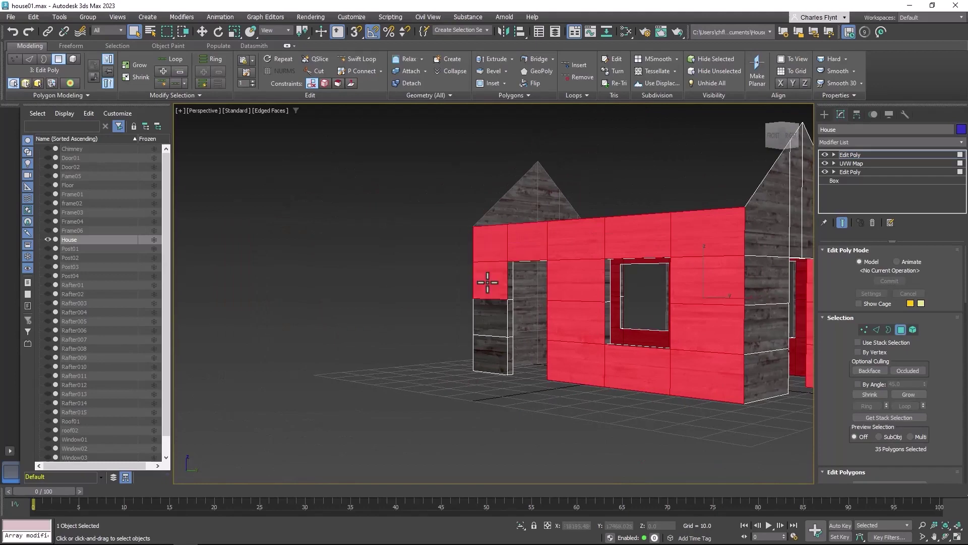
left_click(490, 317, "ctrl")
left_click(490, 355, "ctrl")
Add the two side jamb polygons of the window in the other gable wall to the selection
middle_click_drag(577, 320, 675, 309, "alt")
scroll(675, 309, "up", 3)
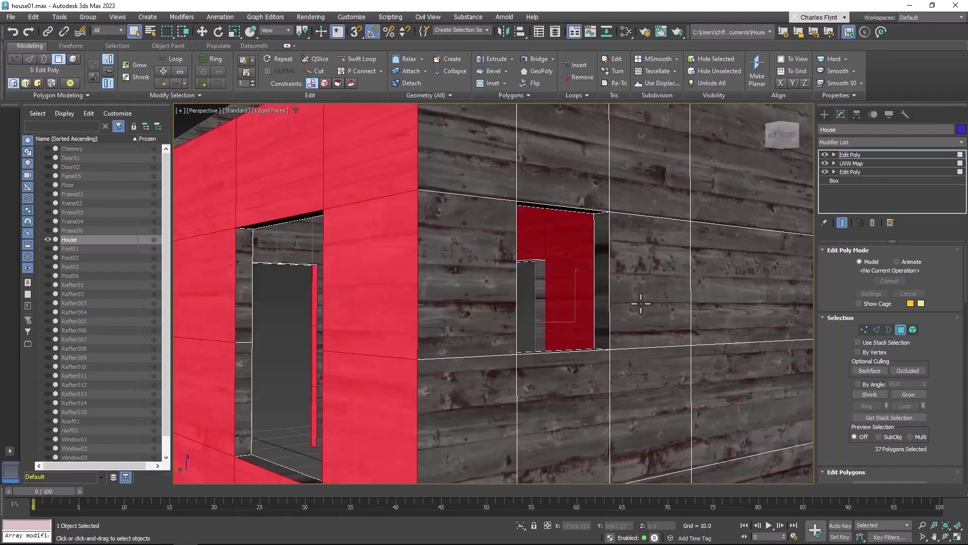
left_click(609, 288, "ctrl")
middle_click_drag(610, 288, 692, 309, "alt")
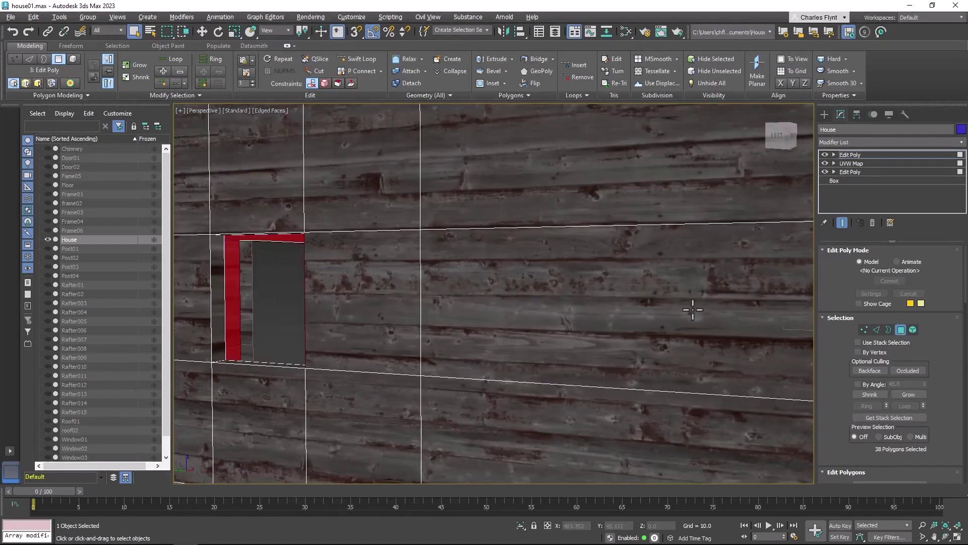
left_click(219, 280, "ctrl")
Paste the copied UVW Map modifier above the Edit Poly so it maps the selected long-wall polygons
scroll(285, 296, "down", 8)
middle_click_drag(411, 303, 550, 291, "alt")
scroll(482, 316, "up", 5)
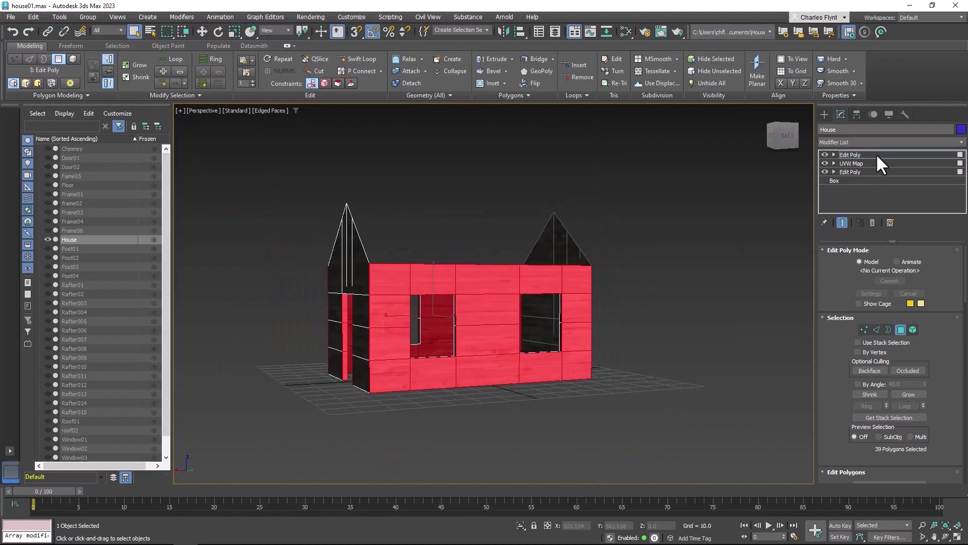
right_click(876, 153)
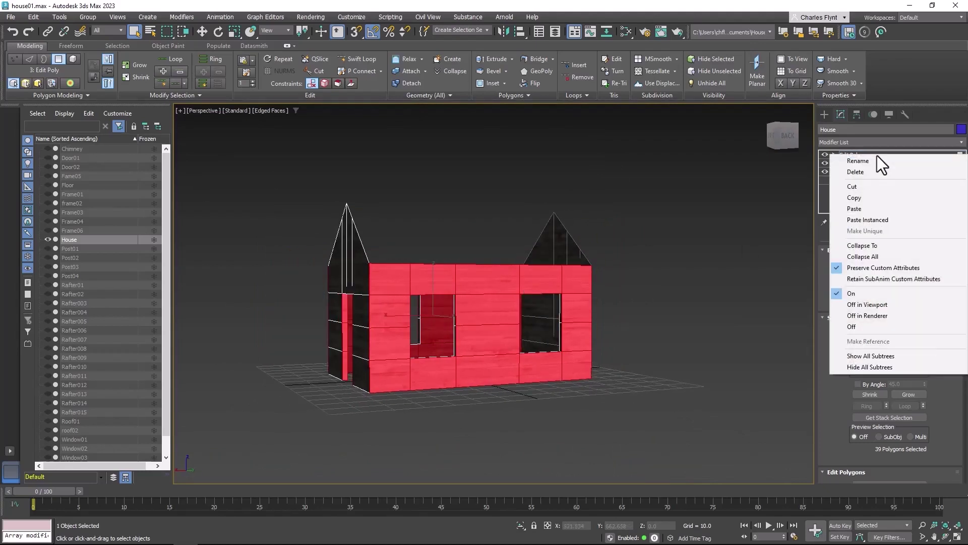
left_click(888, 208)
Try the Y alignment on the pasted planar UVW Map, settle on Z, and check how the siding meets at the corners
scroll(494, 301, "up", 2)
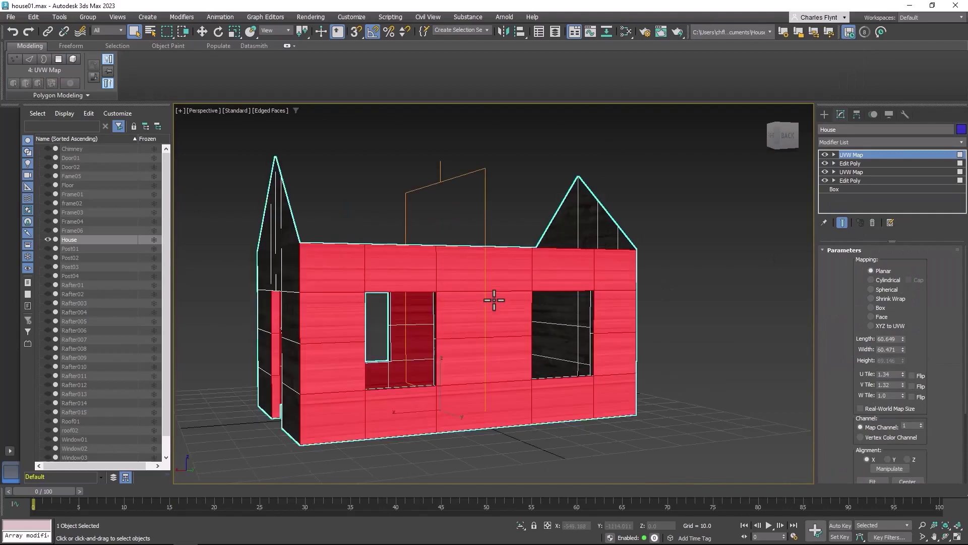
scroll(491, 299, "up", 2)
middle_click_drag(492, 300, 608, 291)
scroll(612, 293, "down", 2)
scroll(670, 318, "up", 3)
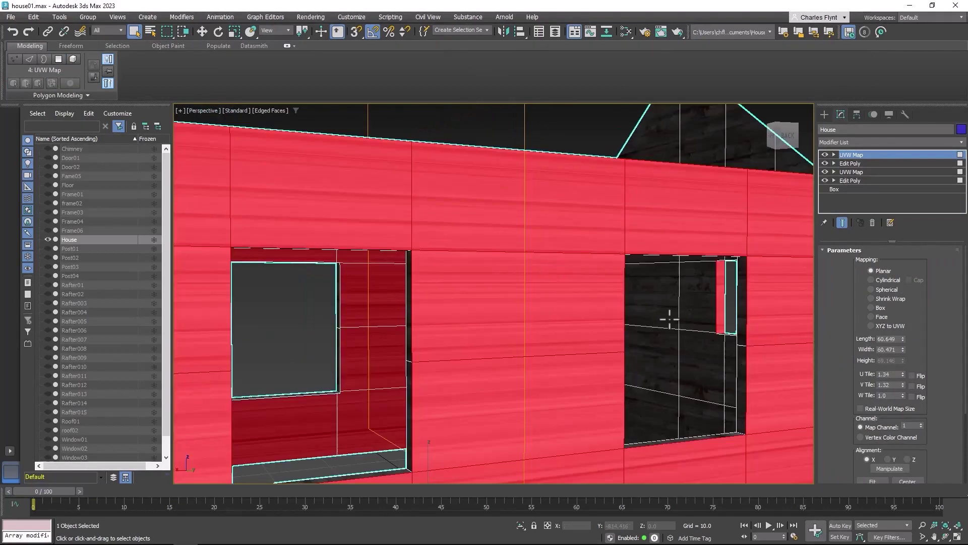
scroll(711, 349, "down", 3)
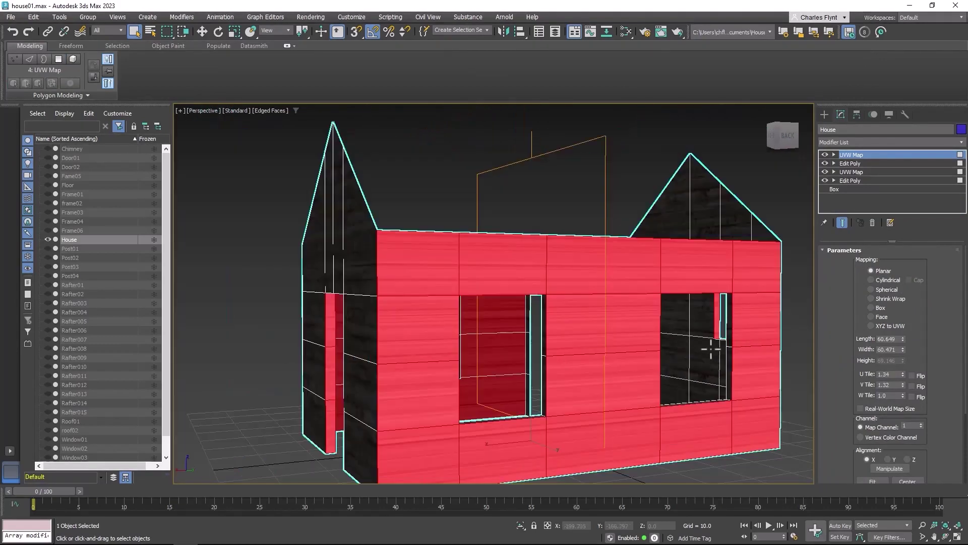
left_click(888, 459)
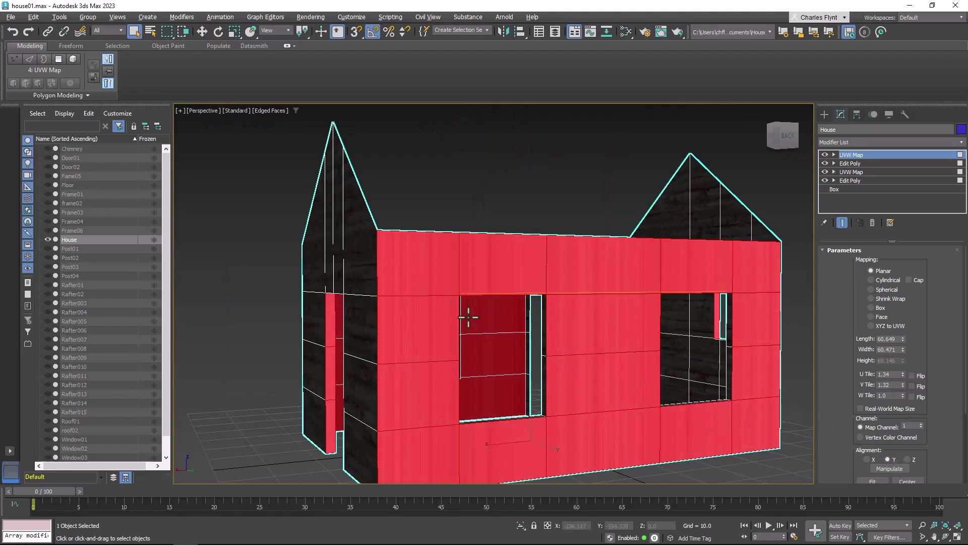
middle_click_drag(468, 317, 474, 344, "alt")
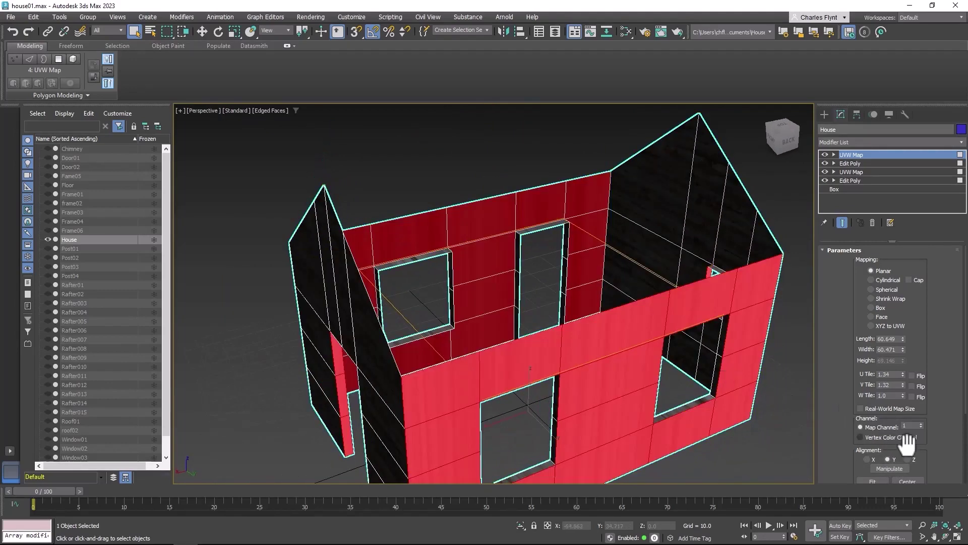
left_click(907, 459)
middle_click_drag(627, 396, 589, 292, "alt")
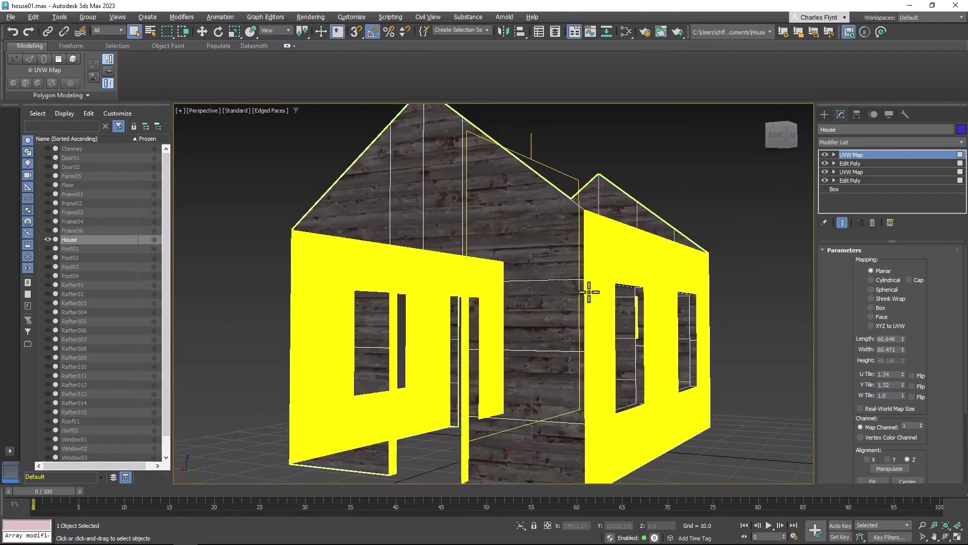
scroll(611, 264, "down", 3)
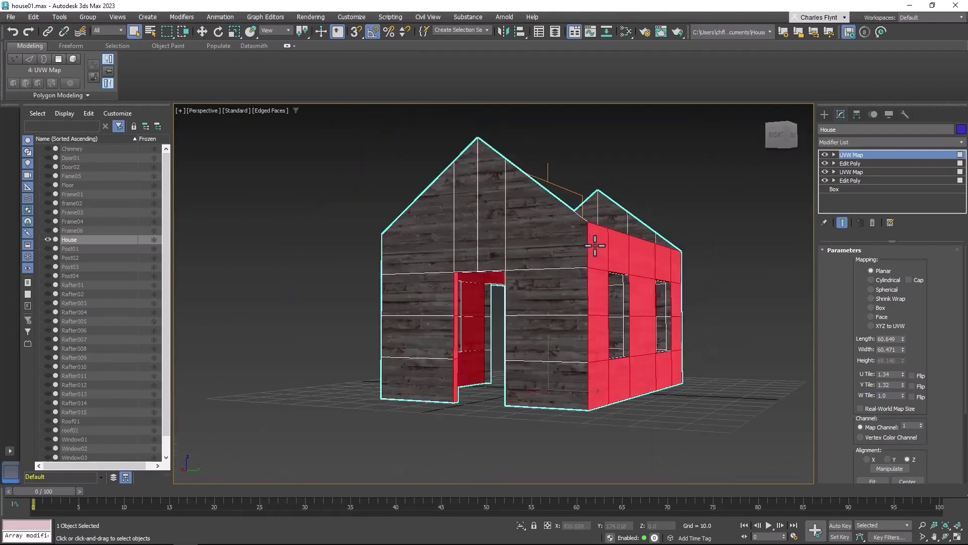
scroll(593, 245, "up", 5)
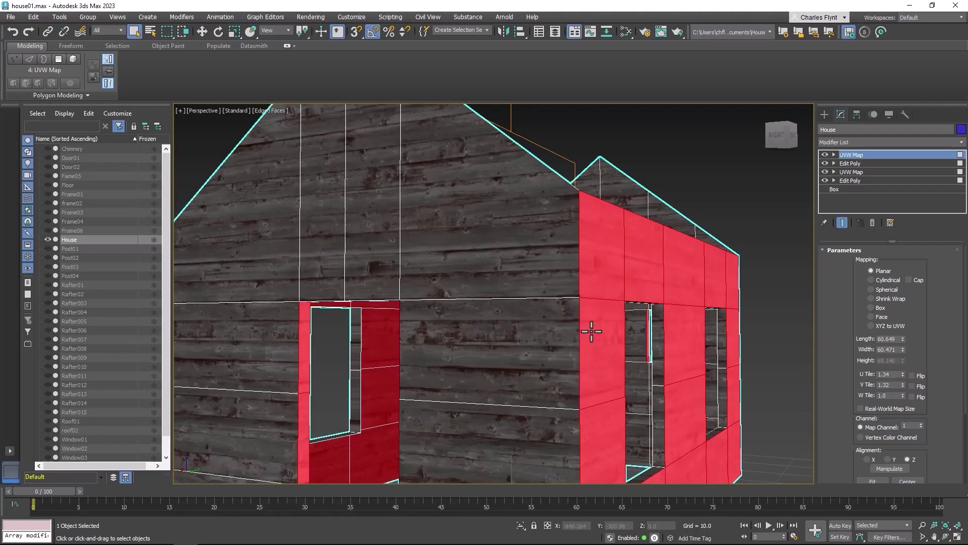
scroll(580, 318, "down", 4)
middle_click_drag(557, 294, 524, 300)
Add another Edit Poly modifier on top of the pasted UVW Map and enter its polygon sub-object level
left_click(861, 141)
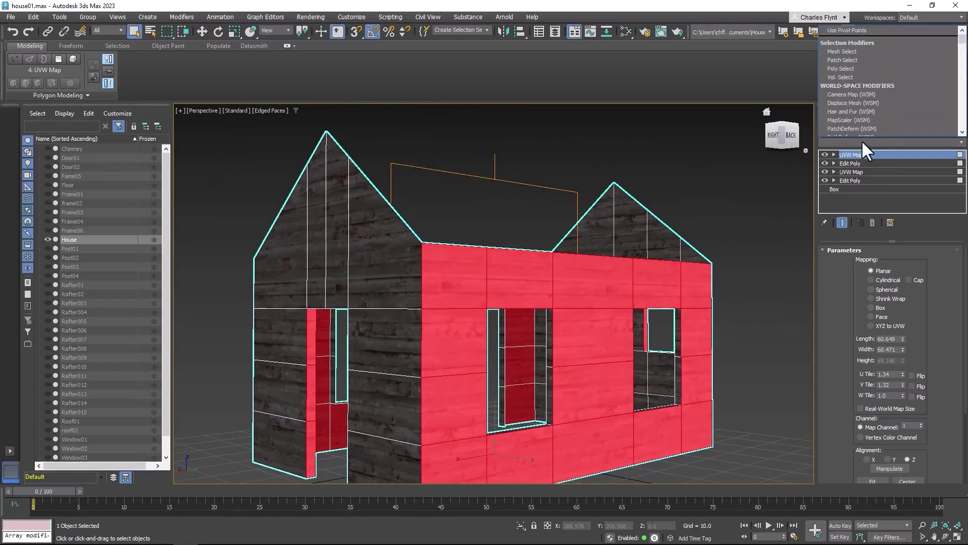
scroll(857, 95, "down", 6)
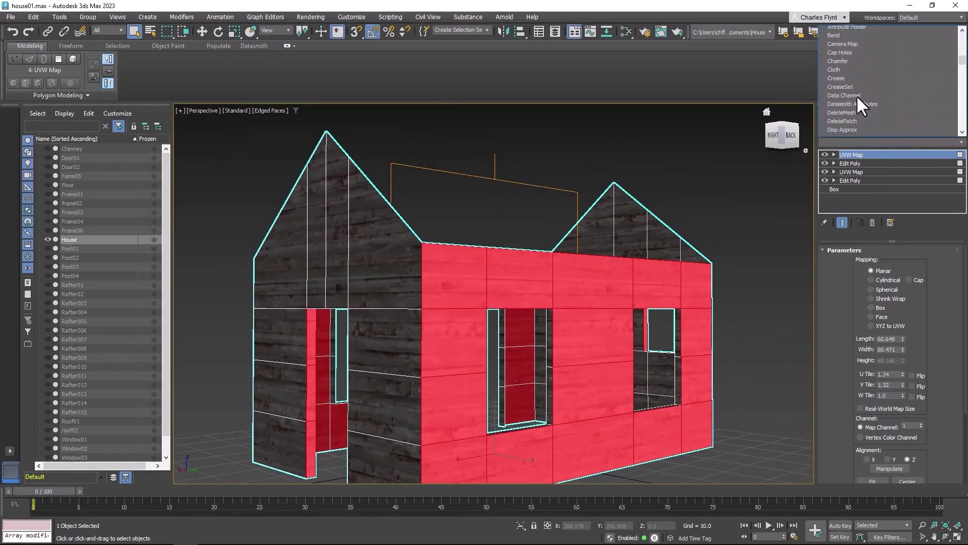
scroll(856, 95, "up", 3)
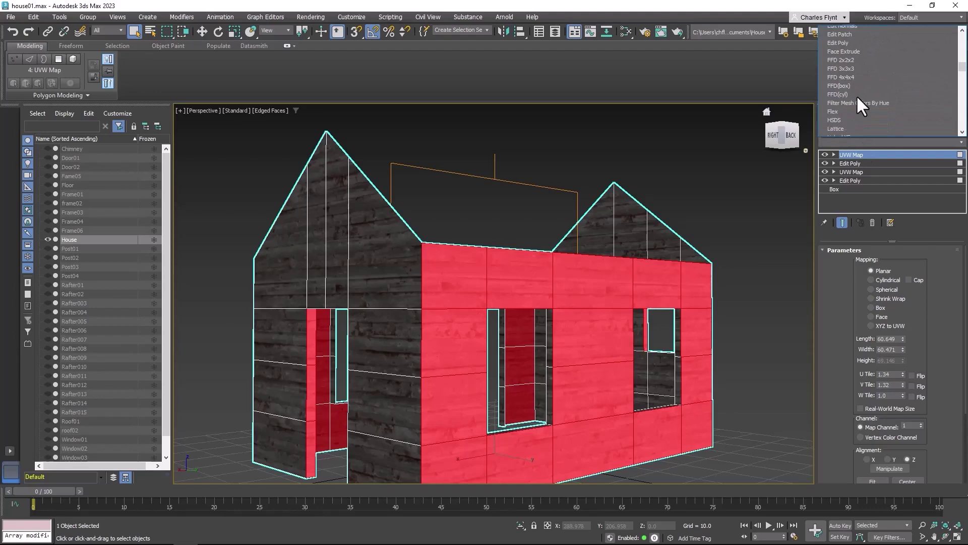
left_click(851, 107)
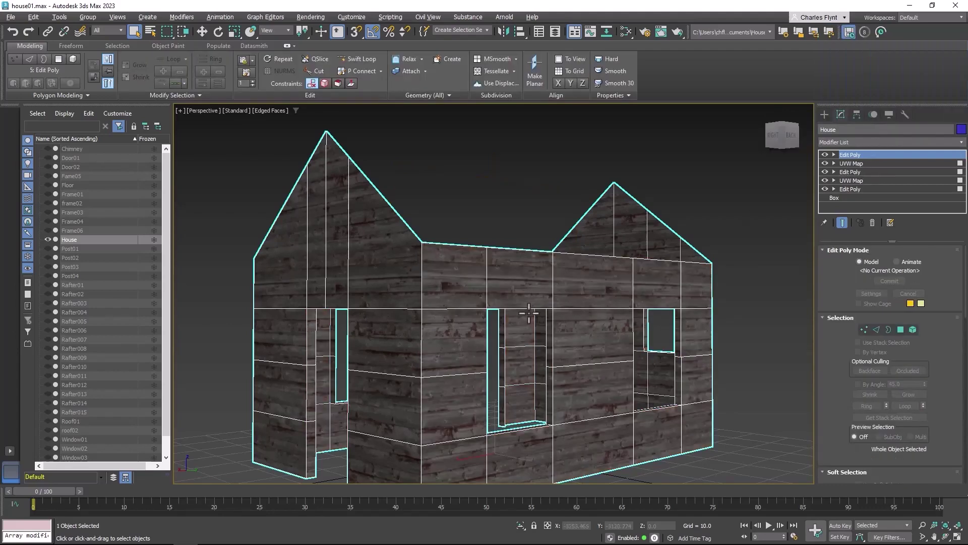
middle_click_drag(528, 313, 777, 327, "alt")
left_click(901, 329)
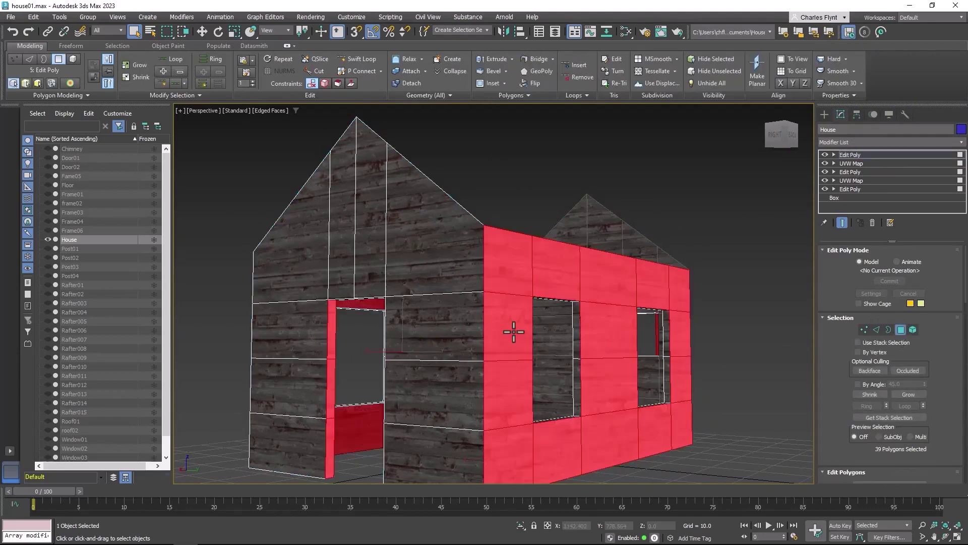
Select the sill and head polygons of both window openings in the back long wall
middle_click_drag(512, 331, 580, 411, "alt")
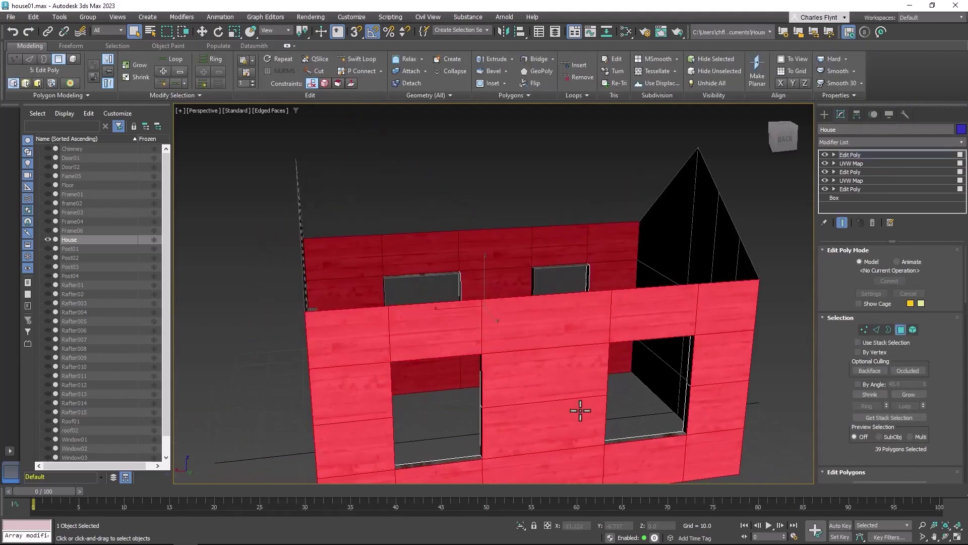
left_click(628, 435)
left_click(629, 439)
middle_click_drag(629, 438, 624, 367, "alt")
left_click(610, 364, "ctrl")
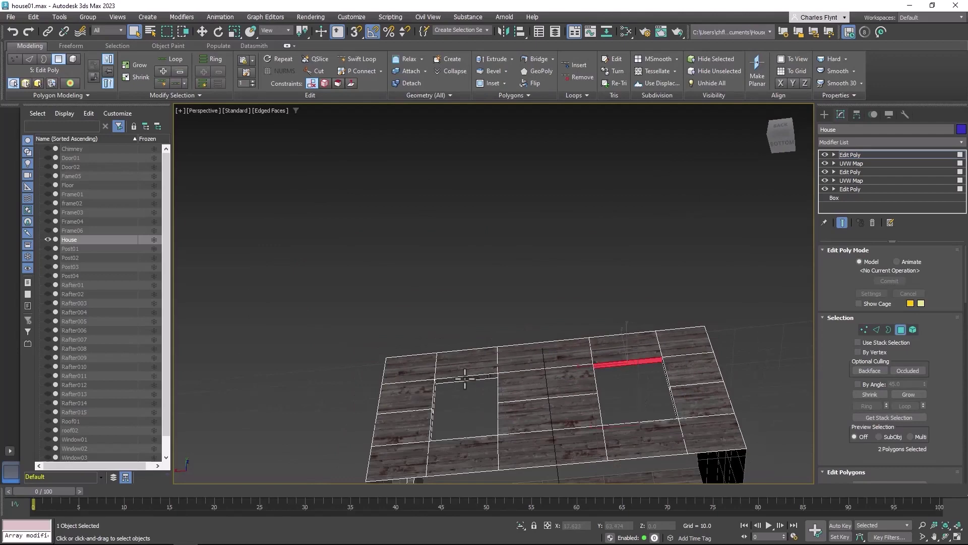
middle_click_drag(482, 380, 497, 459, "alt")
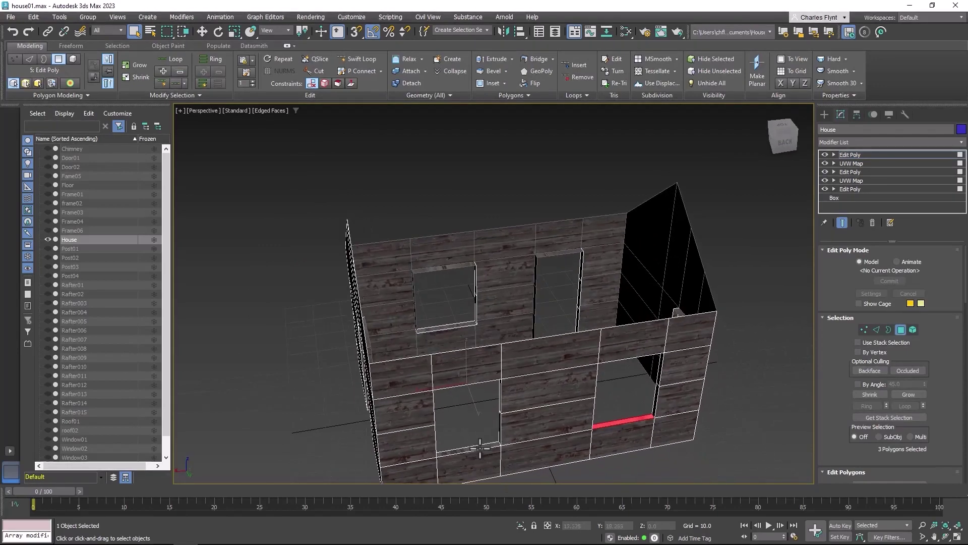
left_click(480, 447, "ctrl")
Add the opposite long wall's window sill and head, its door head, and the gable doorway's head polygons to the selection
middle_click_drag(401, 410, 544, 242, "alt")
left_click(473, 327, "ctrl")
left_click(495, 239, "ctrl")
left_click(473, 238, "ctrl")
middle_click_drag(473, 239, 555, 245, "alt")
middle_click_drag(555, 245, 525, 195, "alt")
left_click(431, 153, "ctrl")
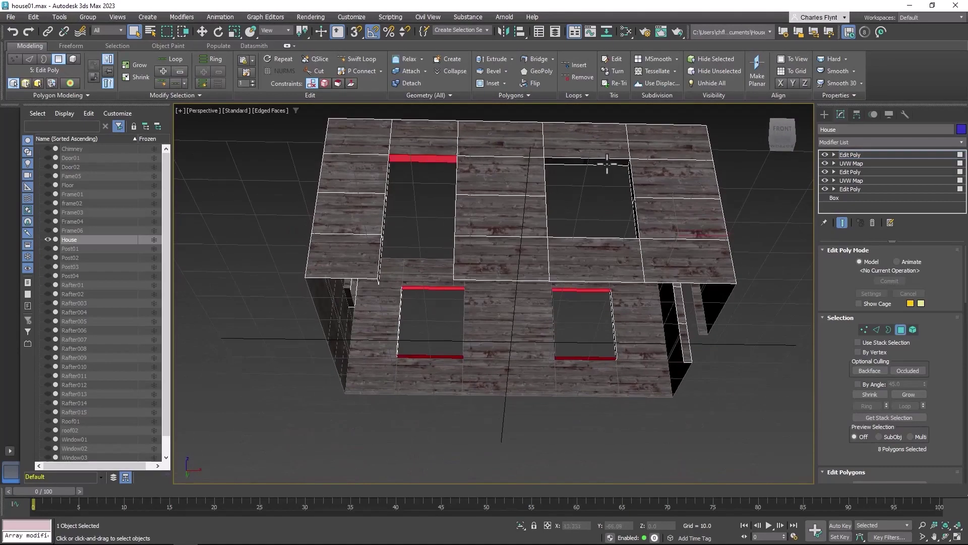
left_click(605, 163, "ctrl")
Add the head and sill polygons of the small gable-wall window to the selection
middle_click_drag(605, 162, 525, 235, "alt")
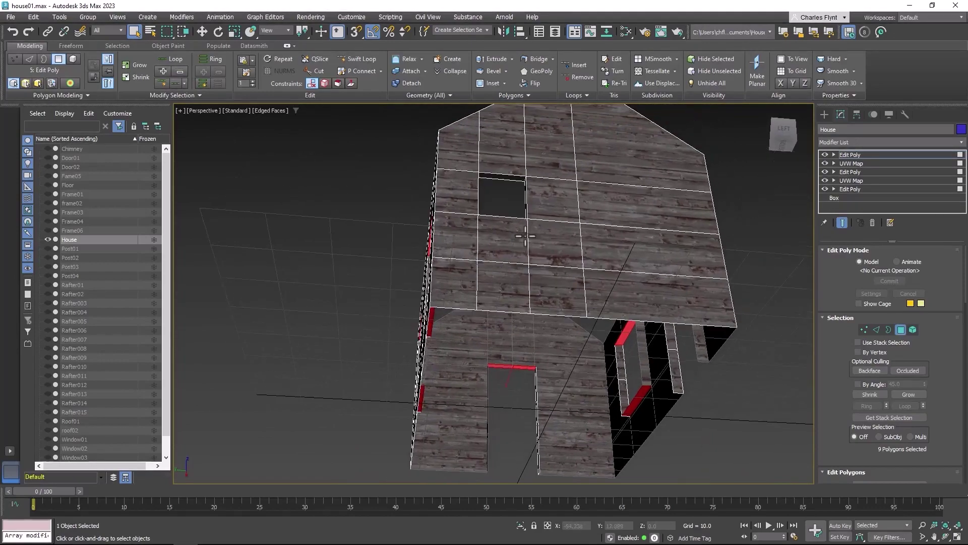
left_click(503, 175, "ctrl")
middle_click_drag(502, 175, 494, 465, "alt")
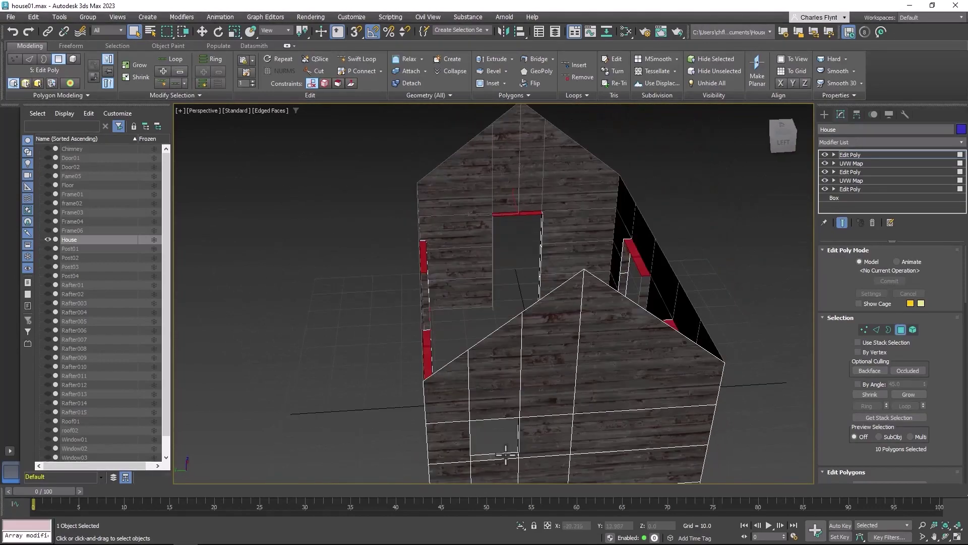
left_click(506, 455, "ctrl")
Paste the copied UVW Map modifier above the Edit Poly so it maps the selected horizontal opening faces
middle_click_drag(466, 290, 542, 420, "alt")
scroll(566, 296, "up", 4)
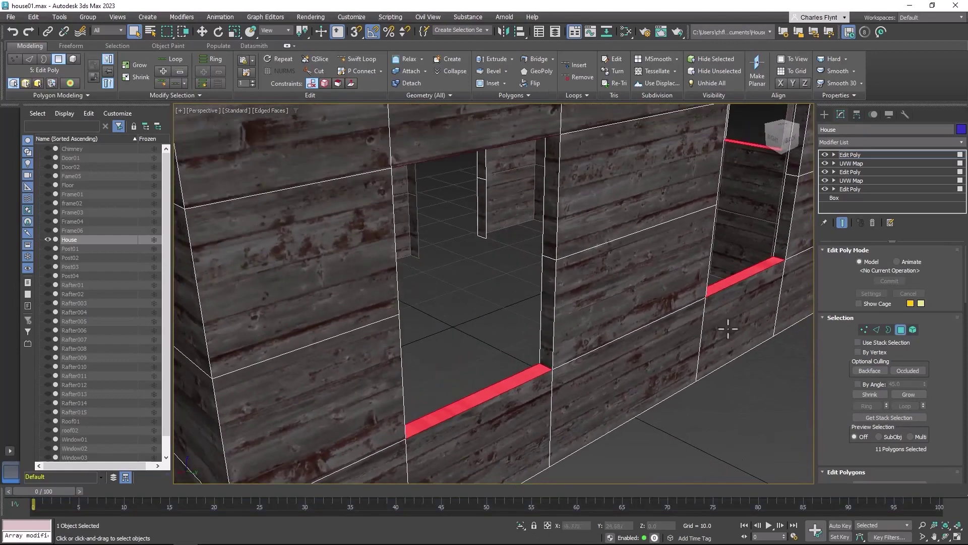
right_click(878, 149)
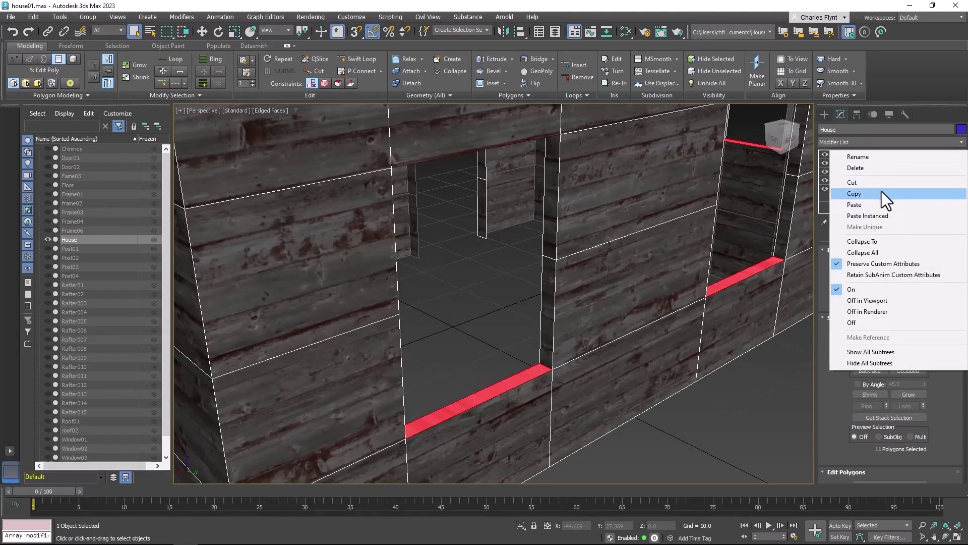
left_click(882, 204)
middle_click_drag(620, 210, 614, 310)
scroll(628, 264, "down", 3)
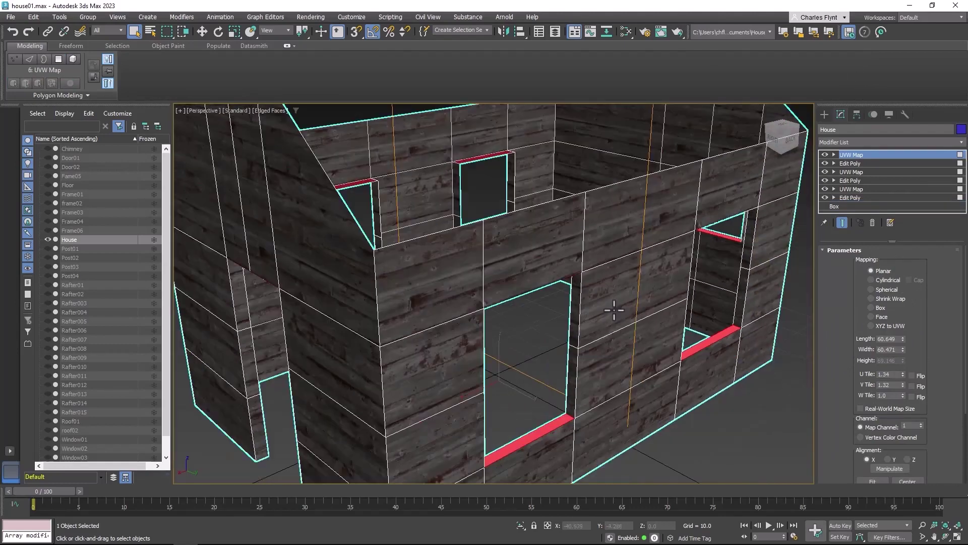
Try the Z alignment on the new planar UVW Map, settle on Y, and check the siding on the window sills
left_click(907, 459)
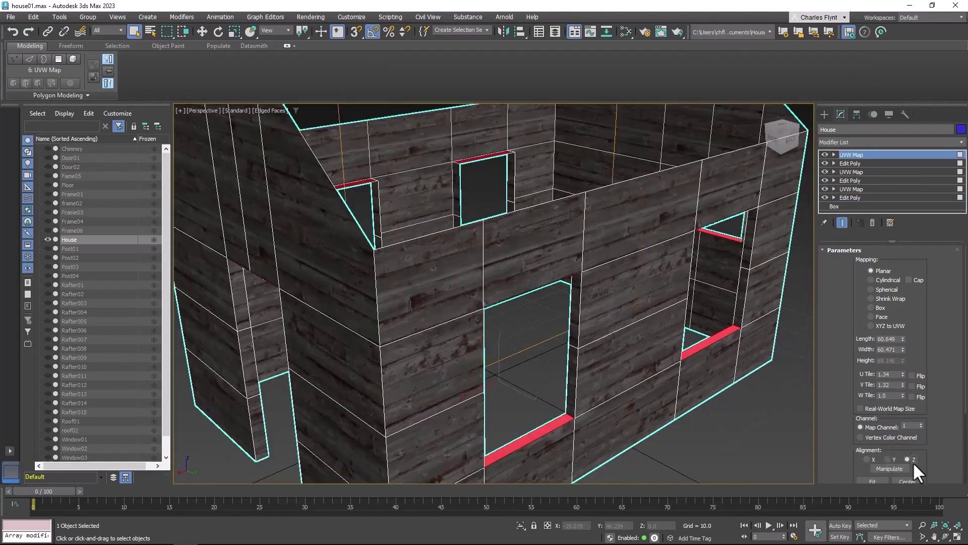
left_click(889, 459)
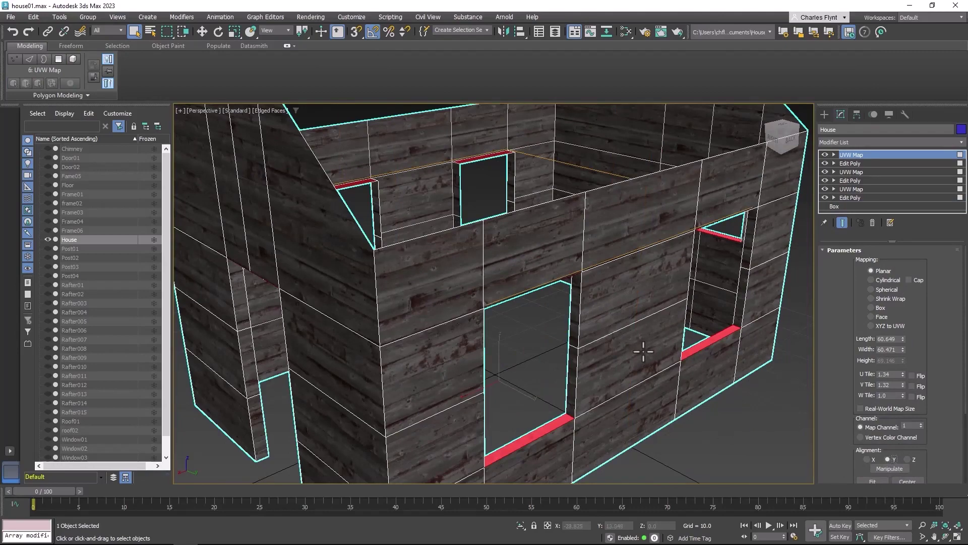
middle_click_drag(644, 350, 787, 275, "alt")
scroll(630, 343, "down", 5)
scroll(551, 329, "up", 8)
scroll(538, 329, "down", 4)
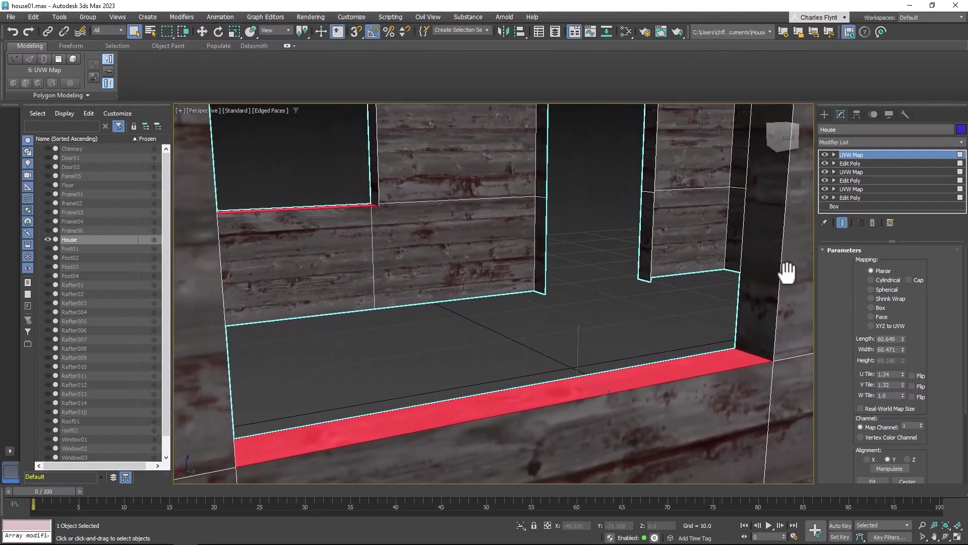
middle_click_drag(694, 315, 710, 268, "alt")
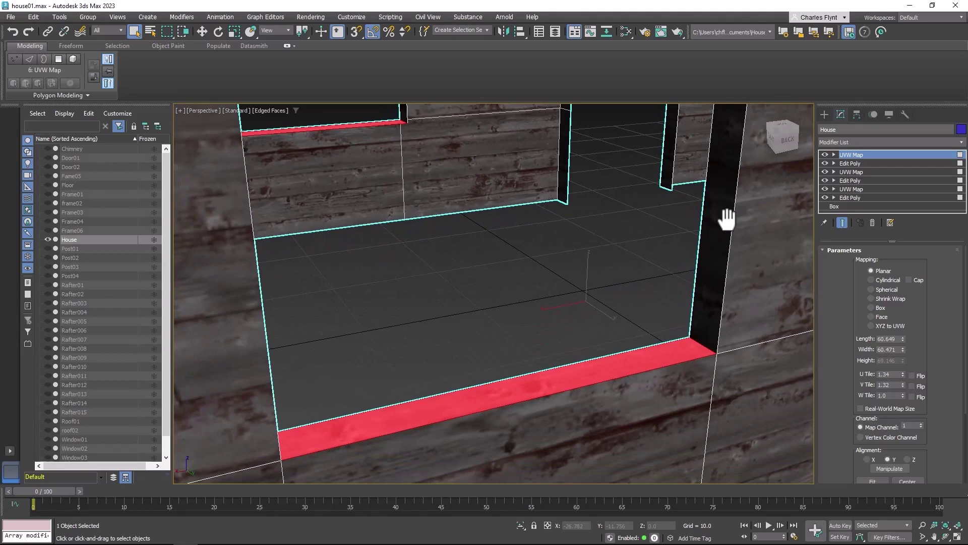
Add an Edit Poly modifier on top of the stack and check the siding on all sides of the house
left_click(863, 142)
scroll(894, 469, "down", 3)
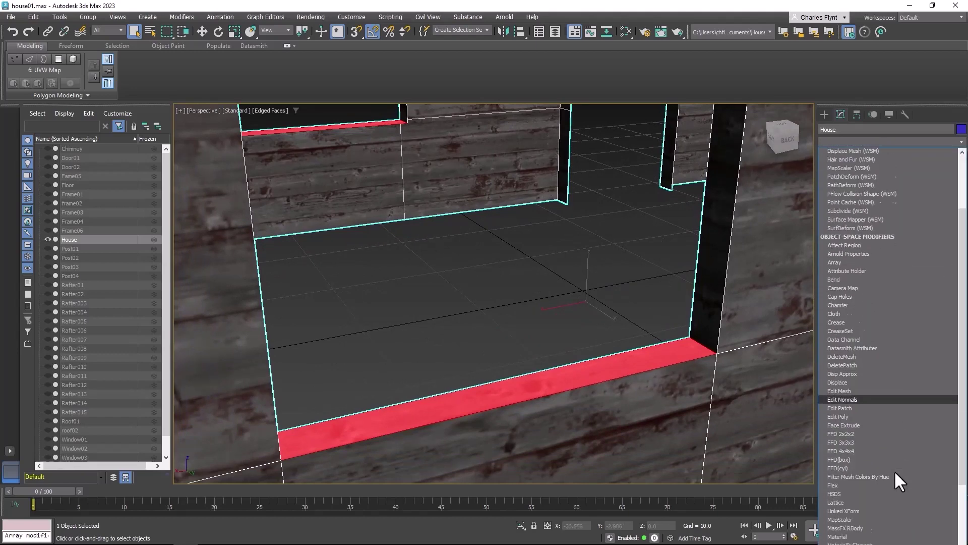
left_click(899, 392)
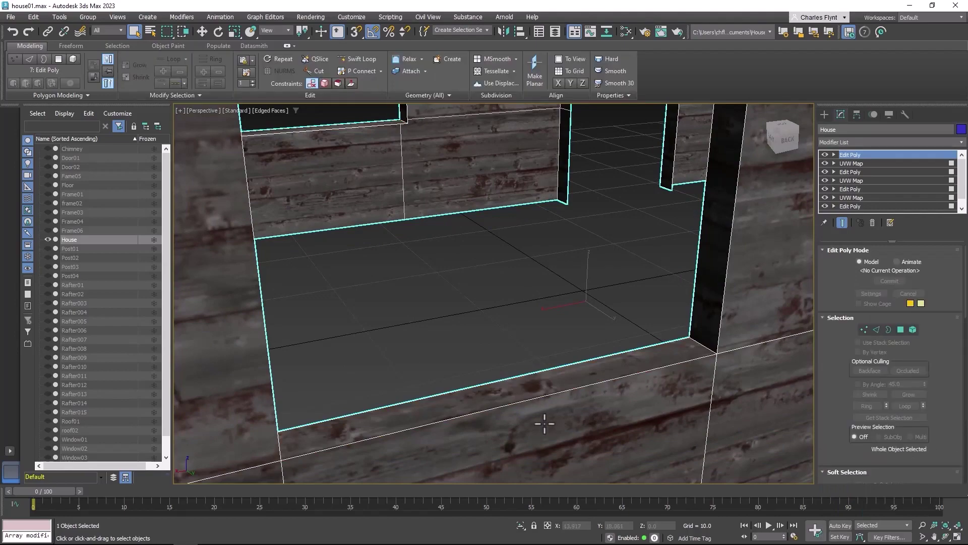
scroll(545, 424, "down", 8)
middle_click_drag(542, 422, 399, 422, "alt")
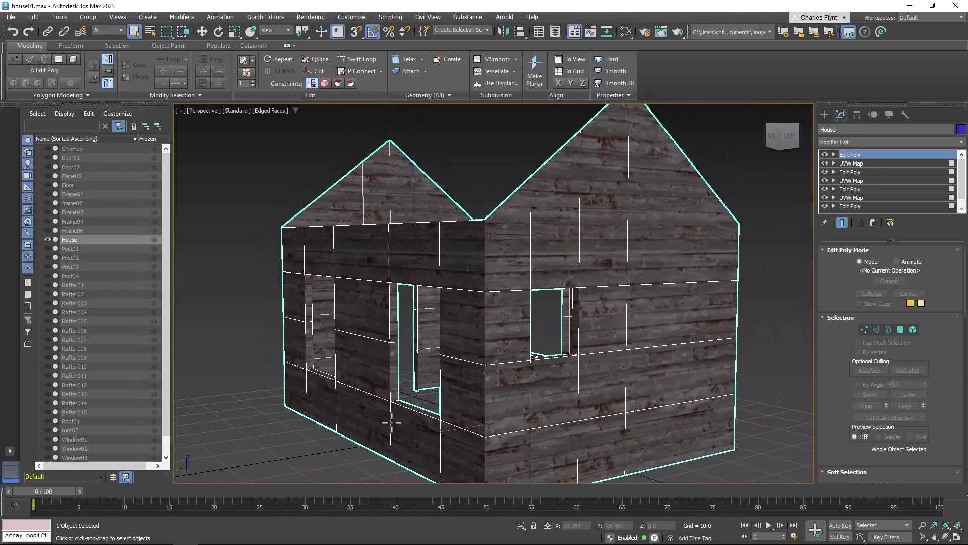
scroll(462, 339, "down", 5)
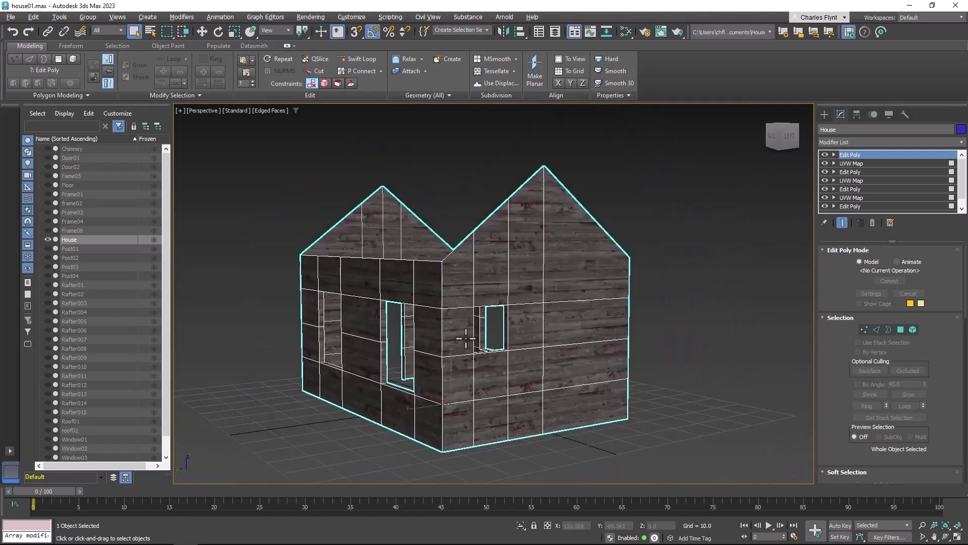
middle_click_drag(467, 339, 495, 344)
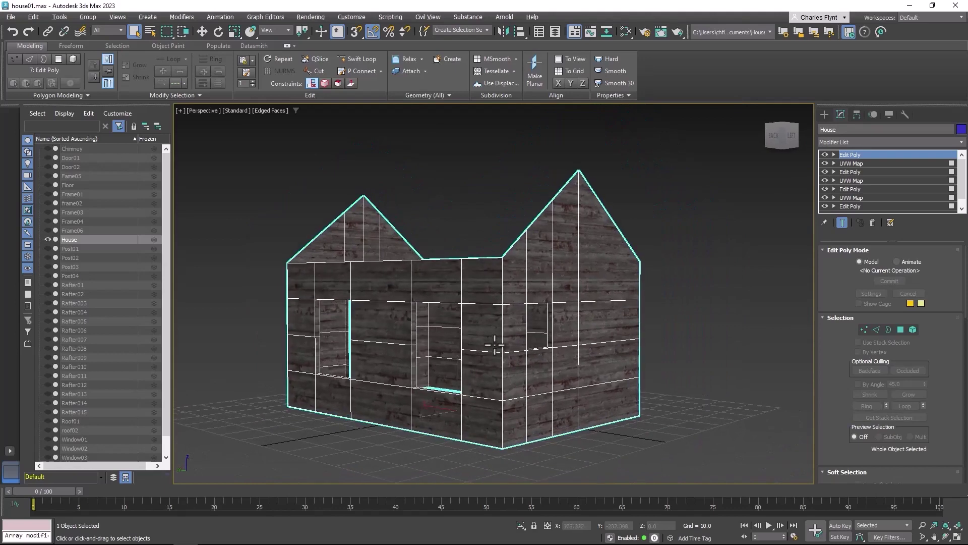
scroll(494, 344, "down", 6)
scroll(494, 344, "up", 6)
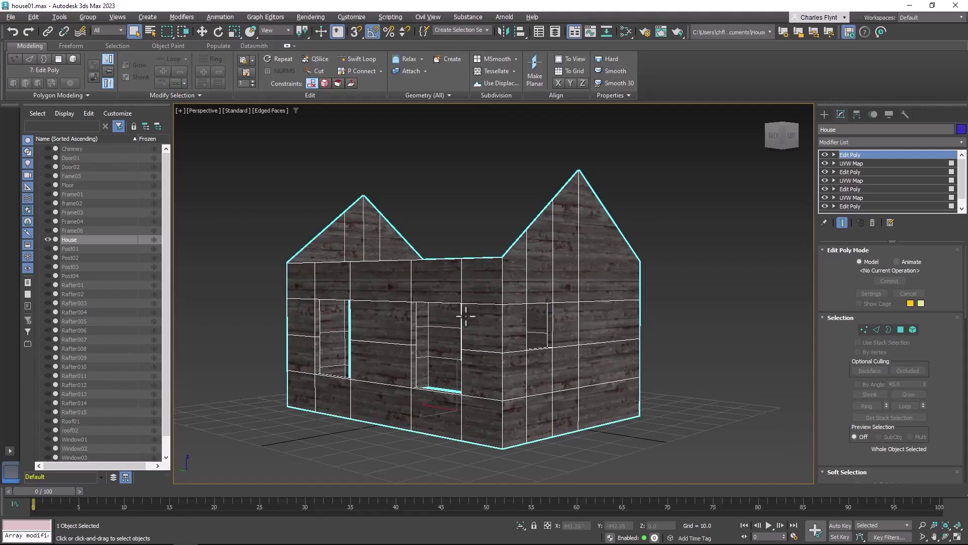
Unhide all the scene objects and select the floor slab
middle_click_drag(465, 316, 492, 303)
right_click(511, 226)
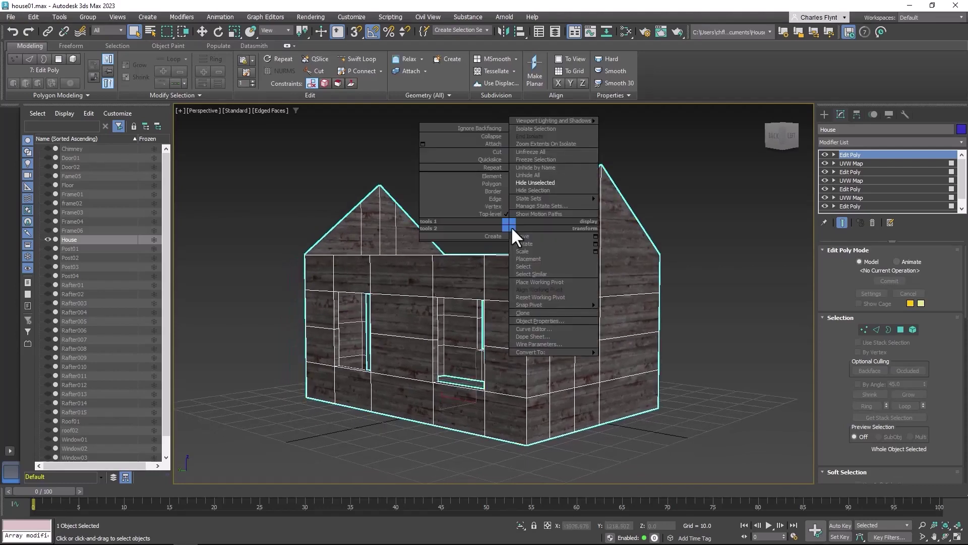
left_click(571, 174)
middle_click_drag(667, 423, 600, 434, "alt")
left_click(637, 436)
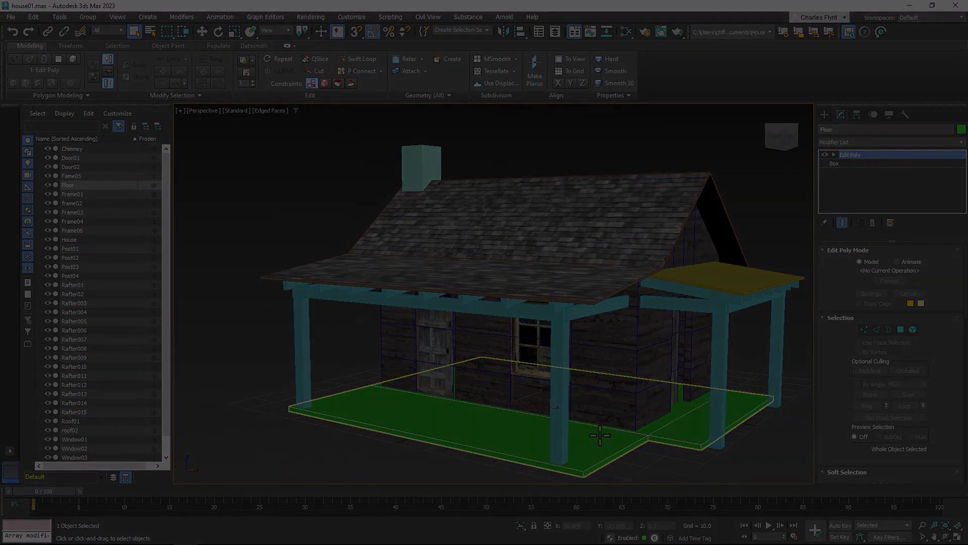